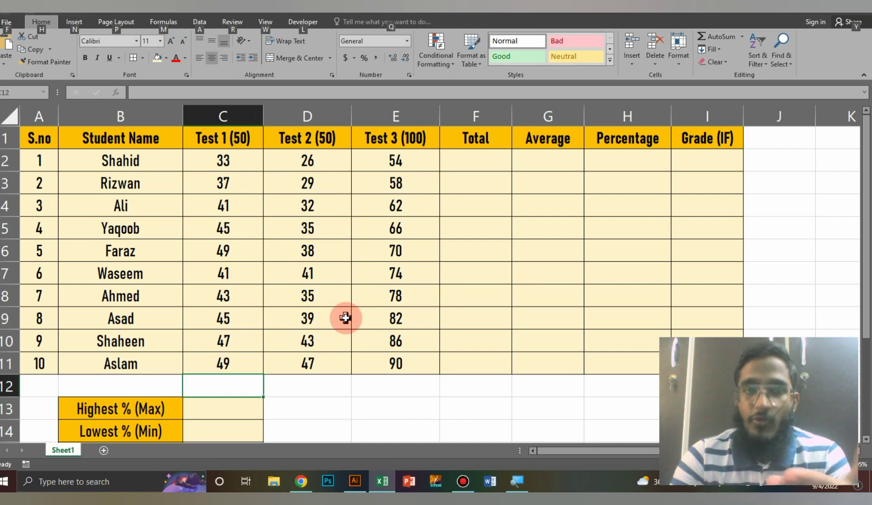
# Enter =SUM(C2:E2) in F2 so the first student's Total reads 113
pyautogui.click(255, 348)
pyautogui.scroll(-3, 256, 352)
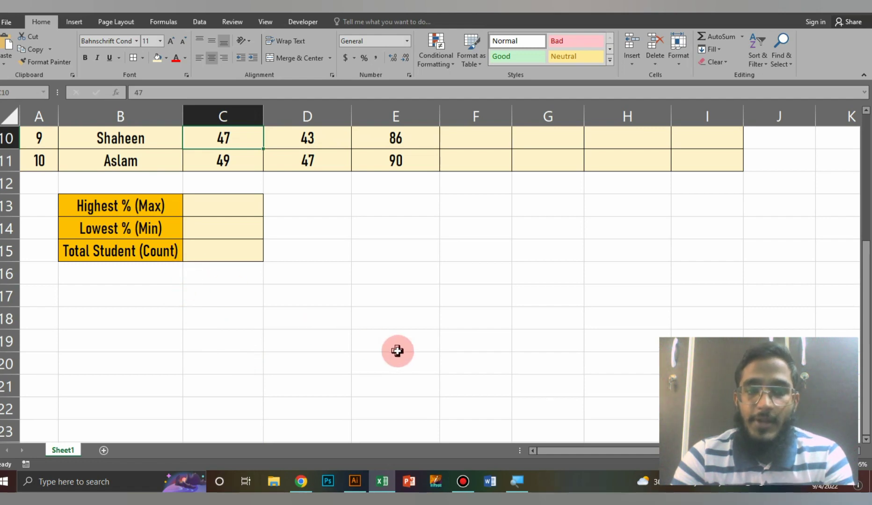
pyautogui.scroll(3, 397, 351)
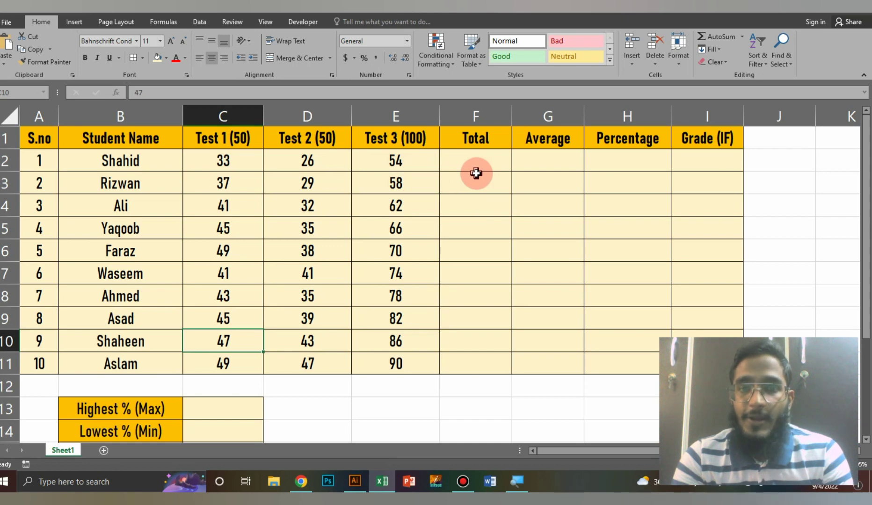
pyautogui.click(476, 160)
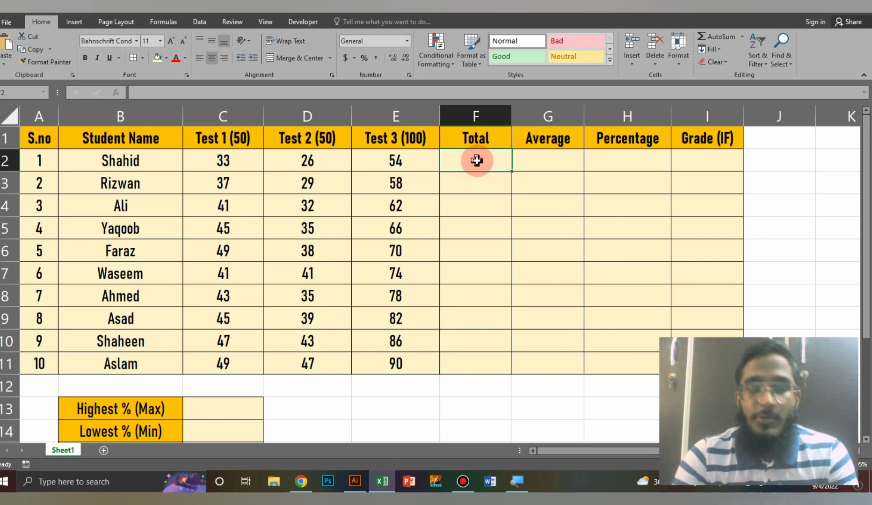
pyautogui.scroll(2, 533, 233)
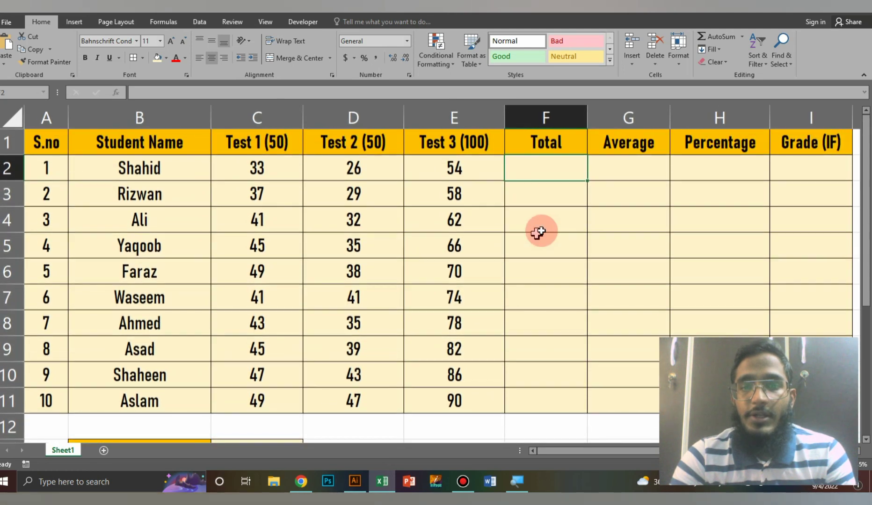
pyautogui.doubleClick(555, 170)
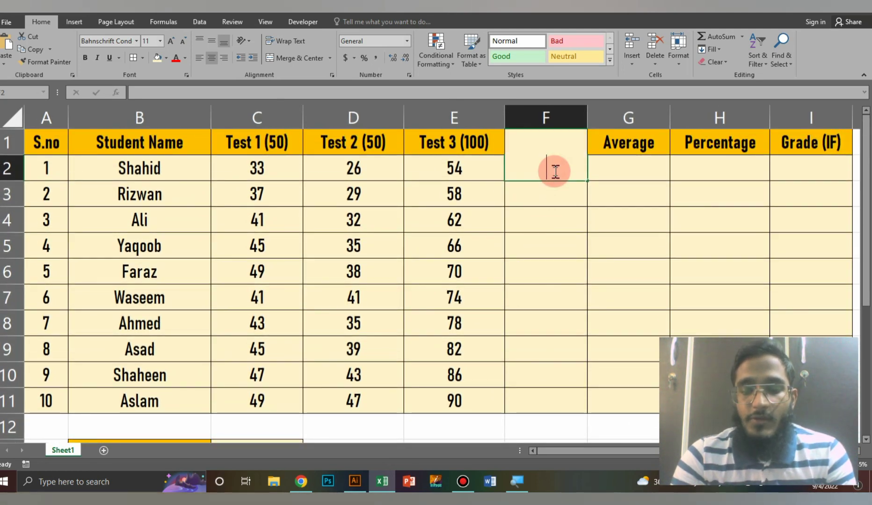
pyautogui.write('=sum')
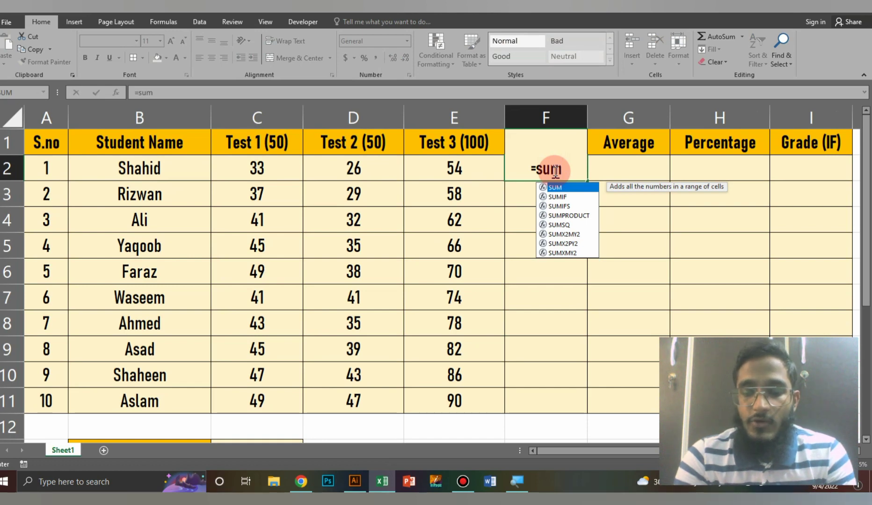
pyautogui.write('(')
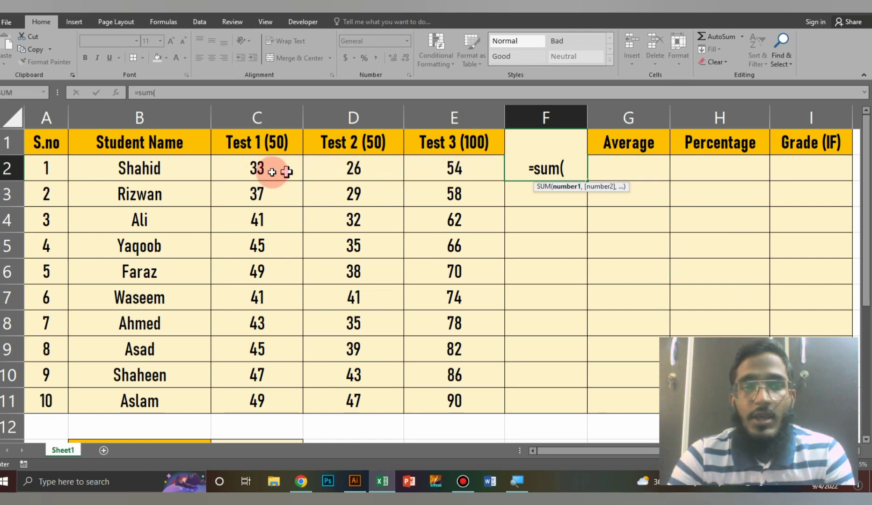
pyautogui.moveTo(256, 169); pyautogui.dragTo(429, 174)
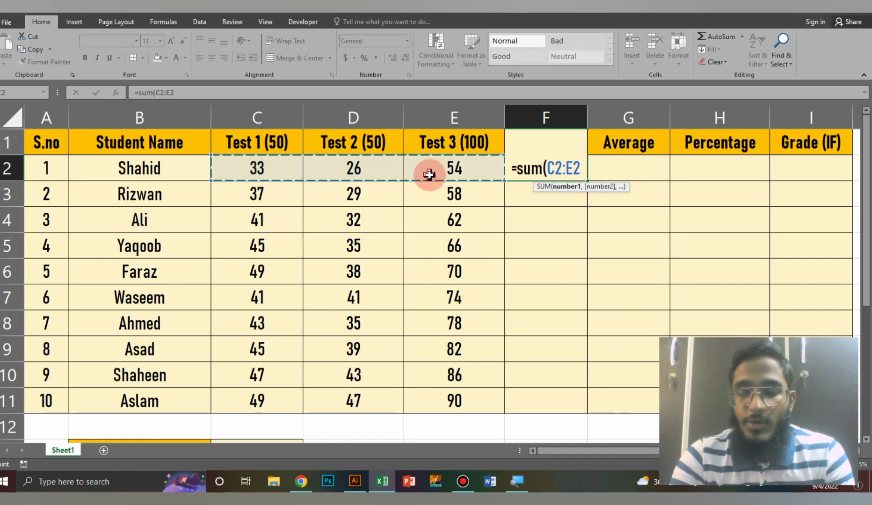
pyautogui.write(')')
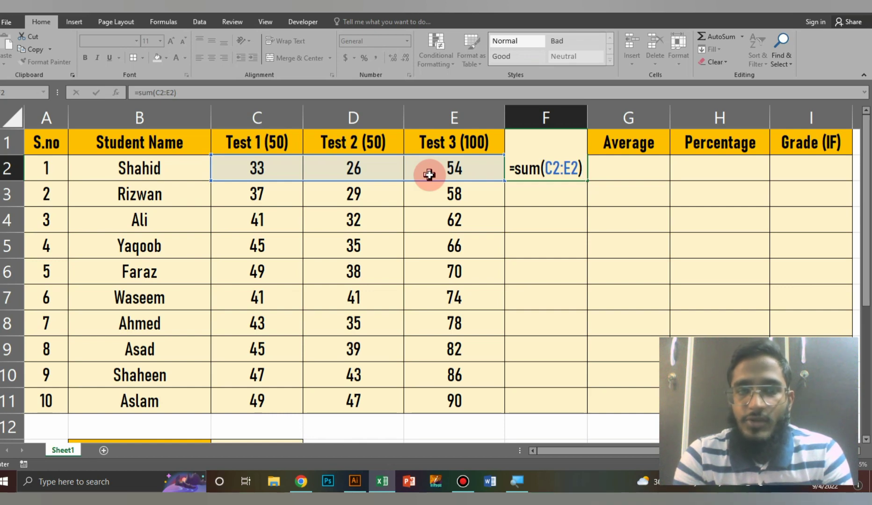
pyautogui.press('Return')
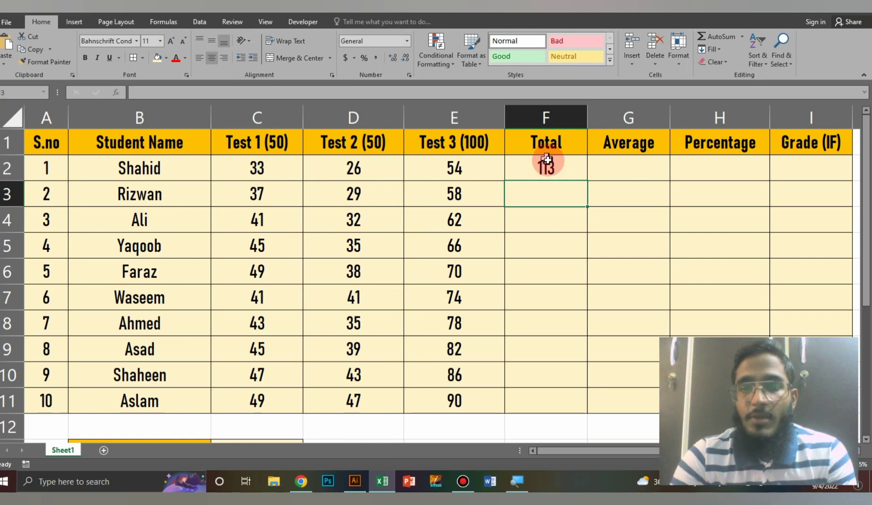
# Recheck the F2 SUM formula, then fill it down to F11 for totals 113 to 186
pyautogui.click(548, 168)
pyautogui.doubleClick(548, 168)
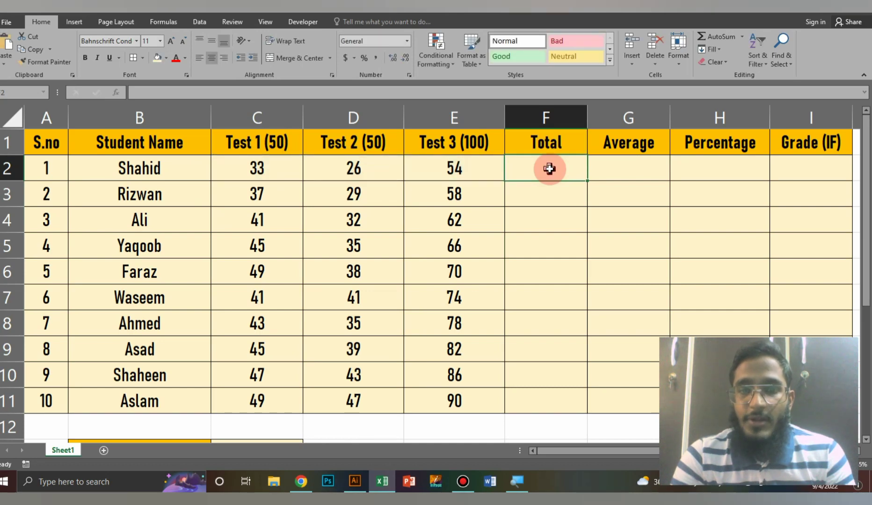
pyautogui.doubleClick(551, 169)
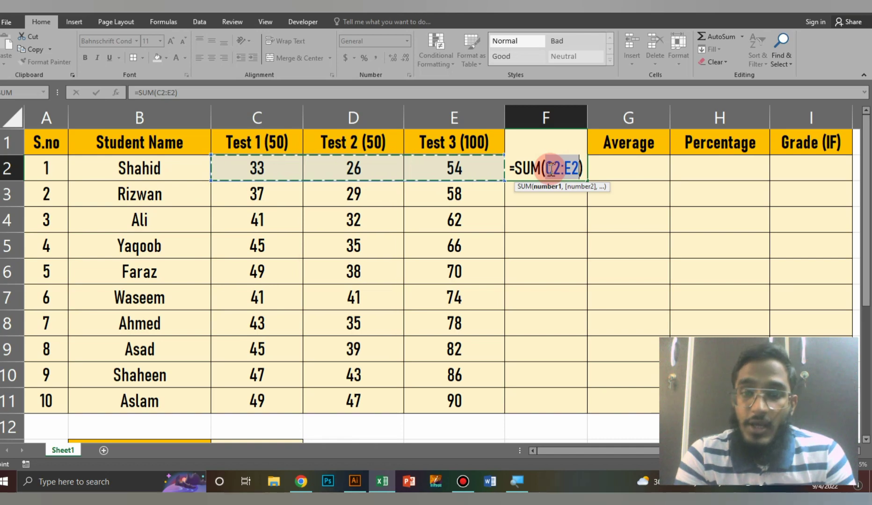
pyautogui.press('Return')
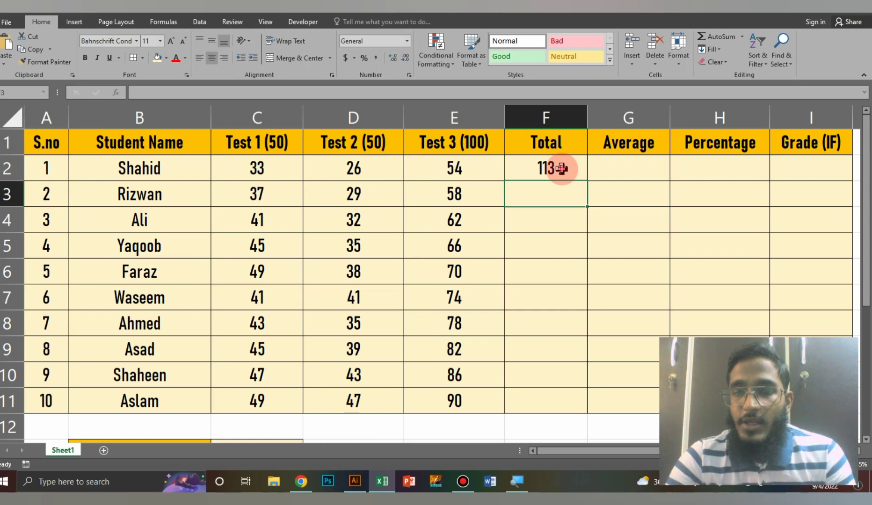
pyautogui.click(562, 169)
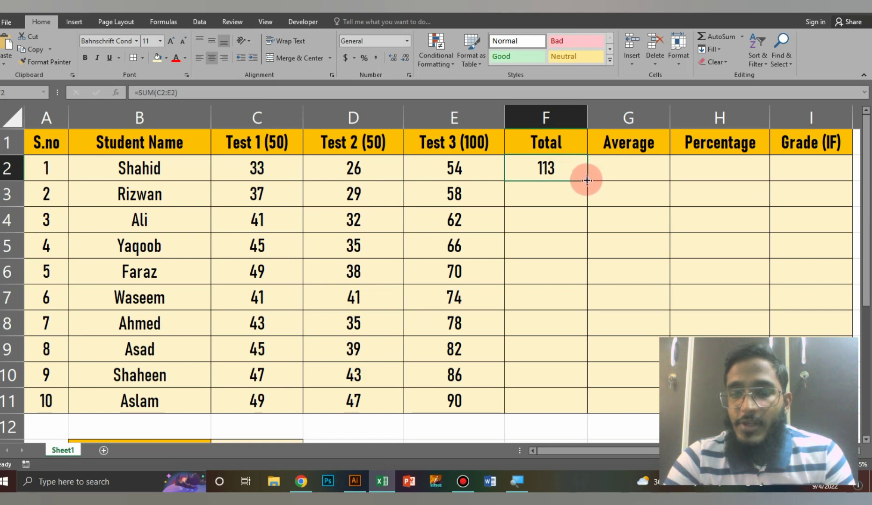
pyautogui.doubleClick(586, 180)
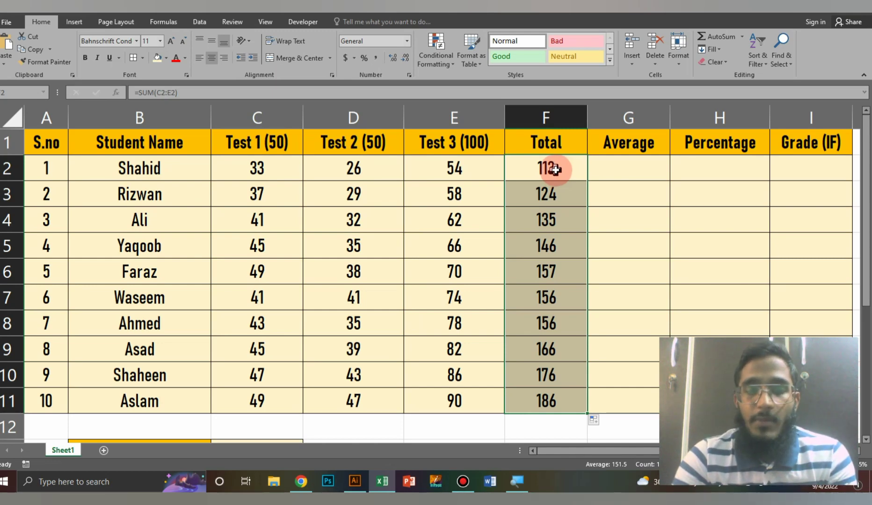
pyautogui.click(555, 170)
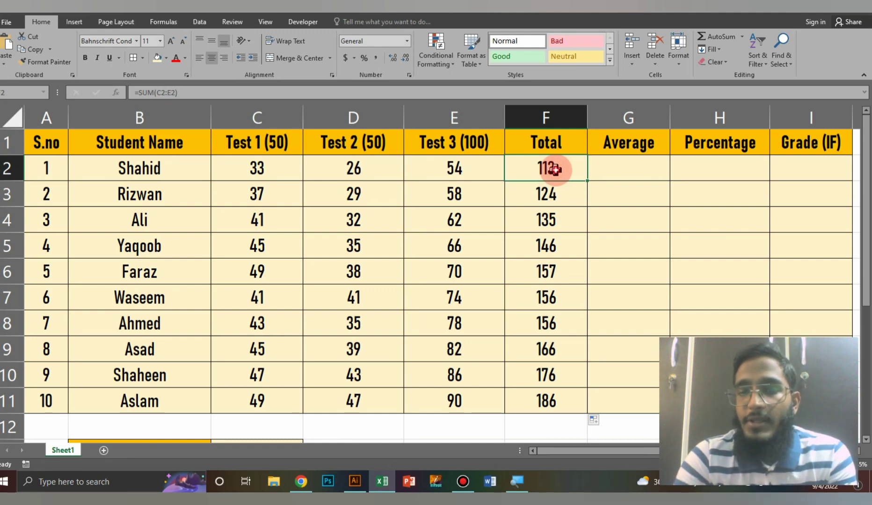
pyautogui.doubleClick(555, 170)
pyautogui.click(553, 168)
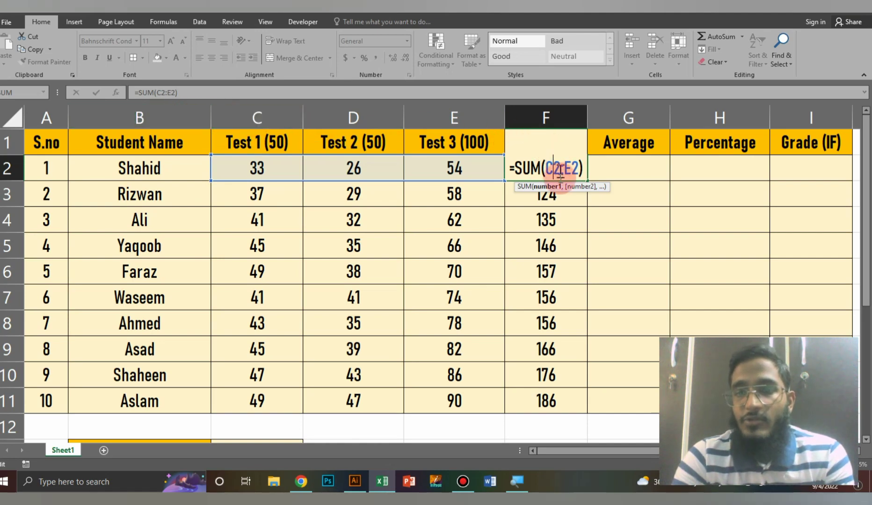
pyautogui.click(584, 167)
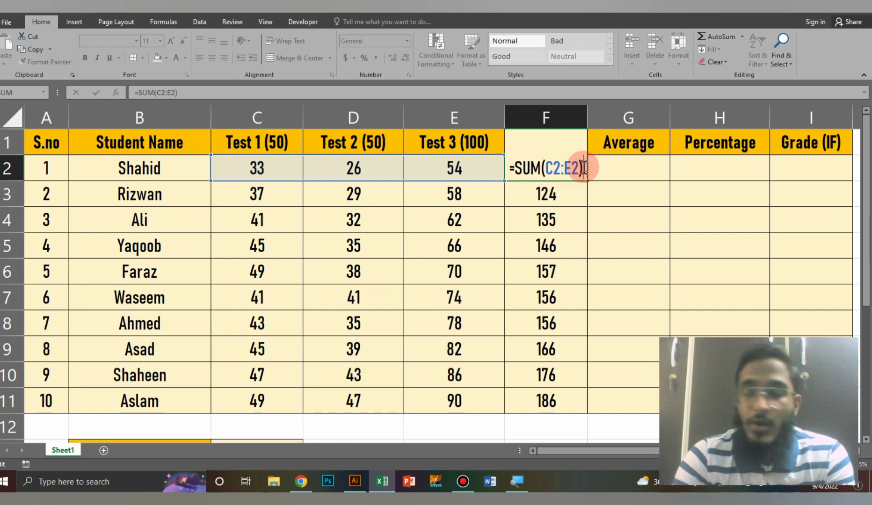
pyautogui.click(242, 95)
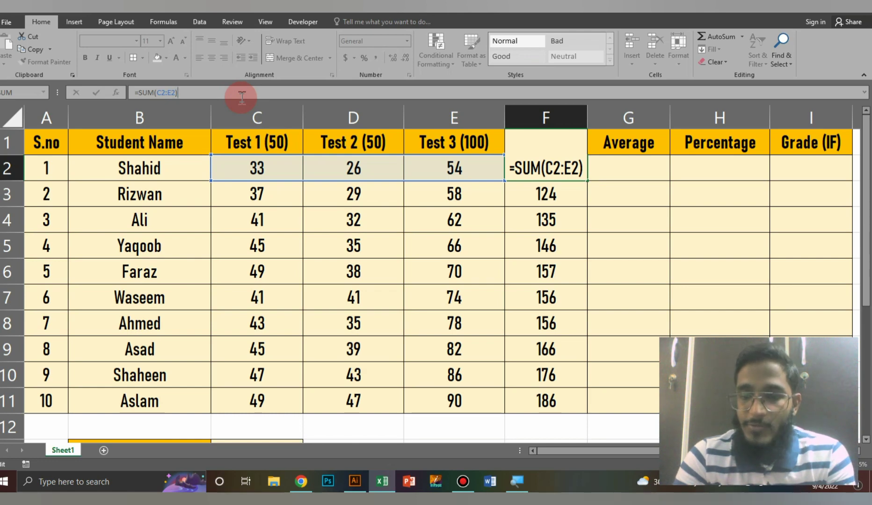
pyautogui.press('Return')
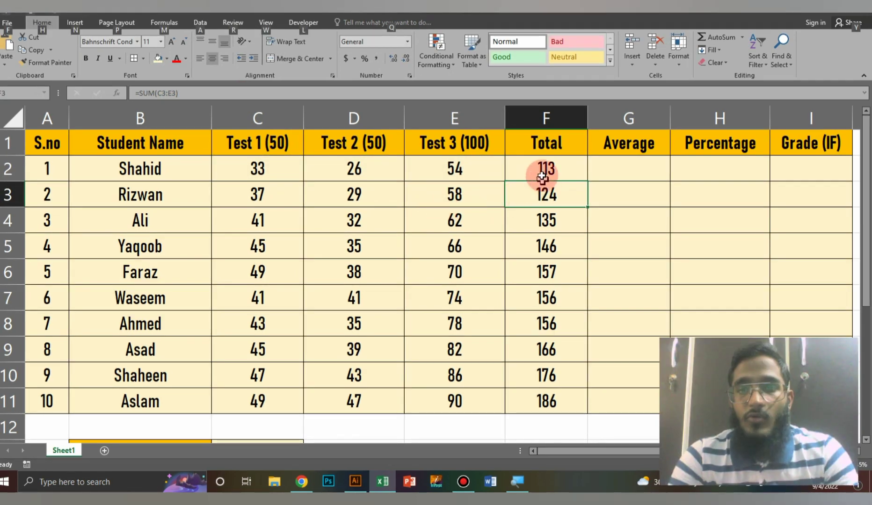
pyautogui.press('alt')
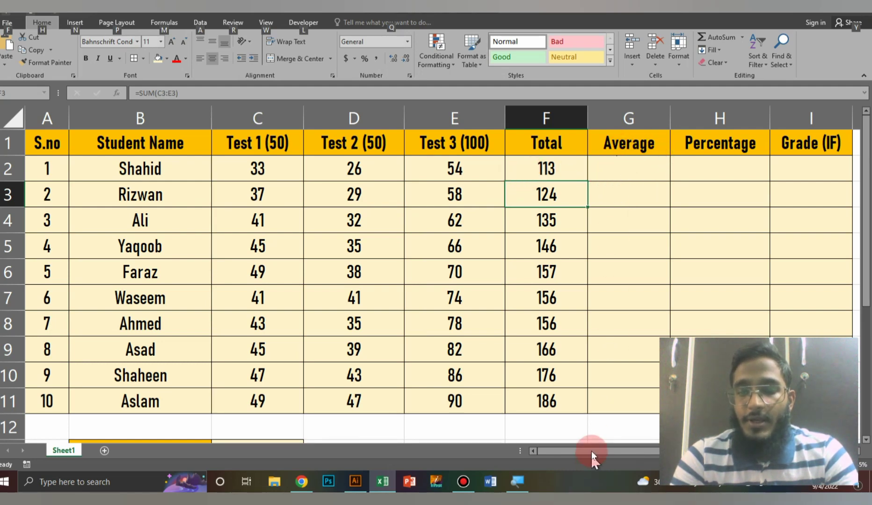
pyautogui.press('alt')
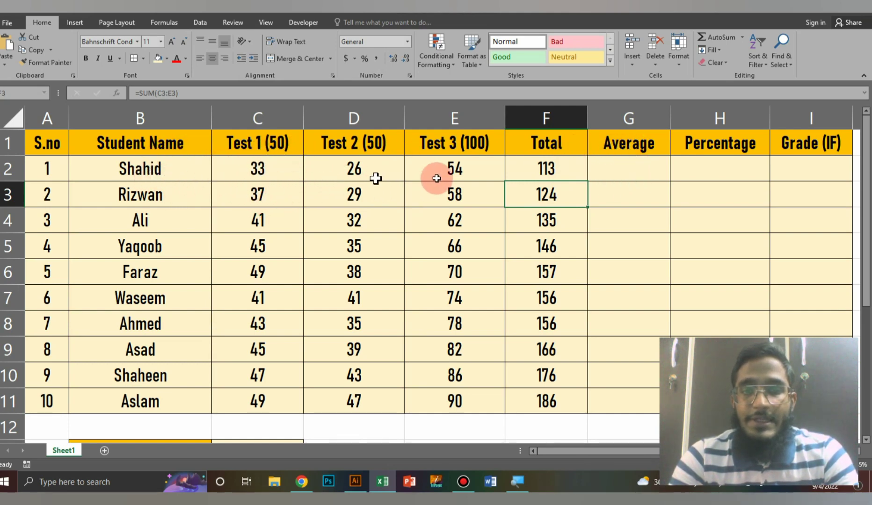
pyautogui.click(628, 172)
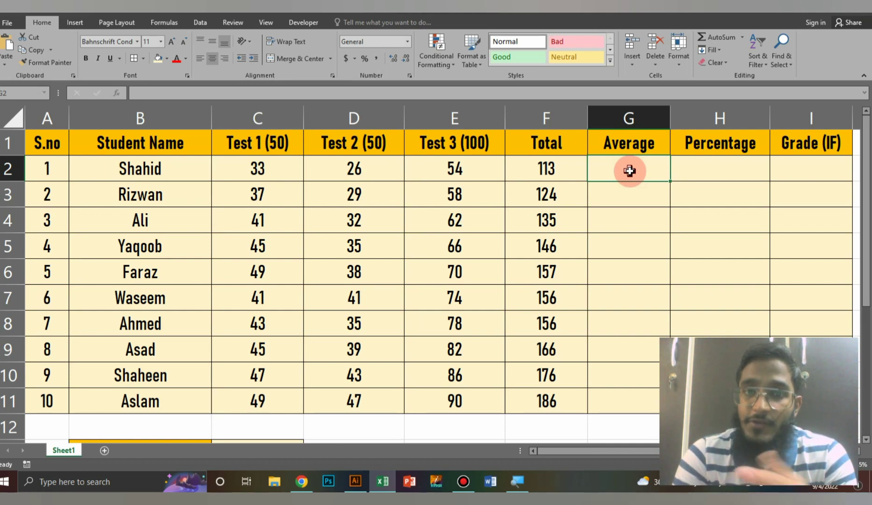
# Enter =(C2+D2+E2)/3 in G2, giving the first student's average of 37.666667
pyautogui.write('=(')
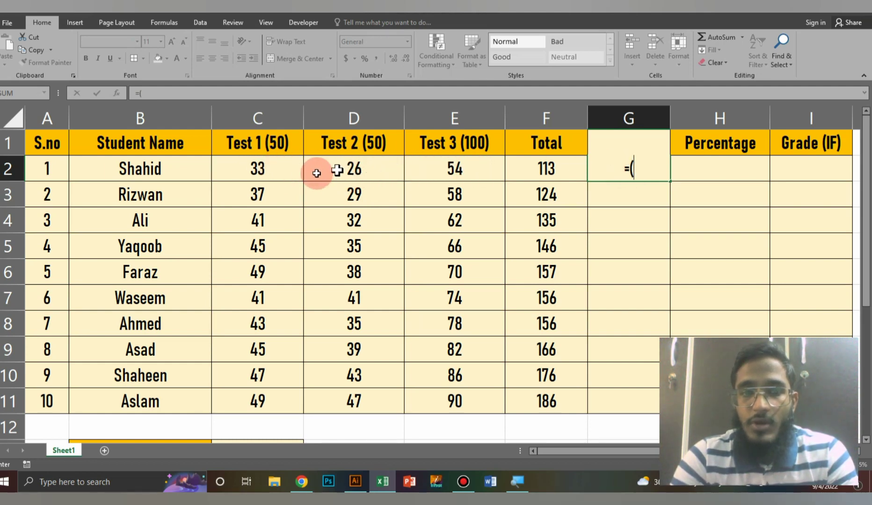
pyautogui.click(275, 170)
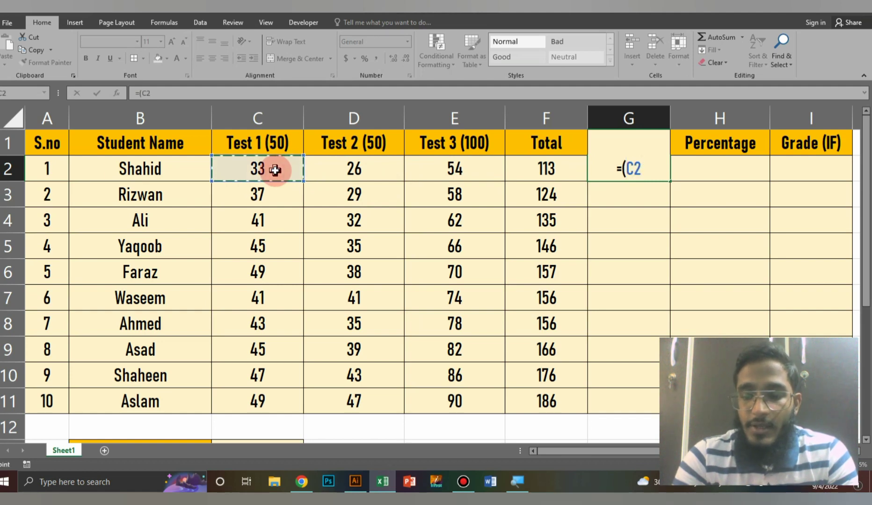
pyautogui.write('+')
pyautogui.click(354, 169)
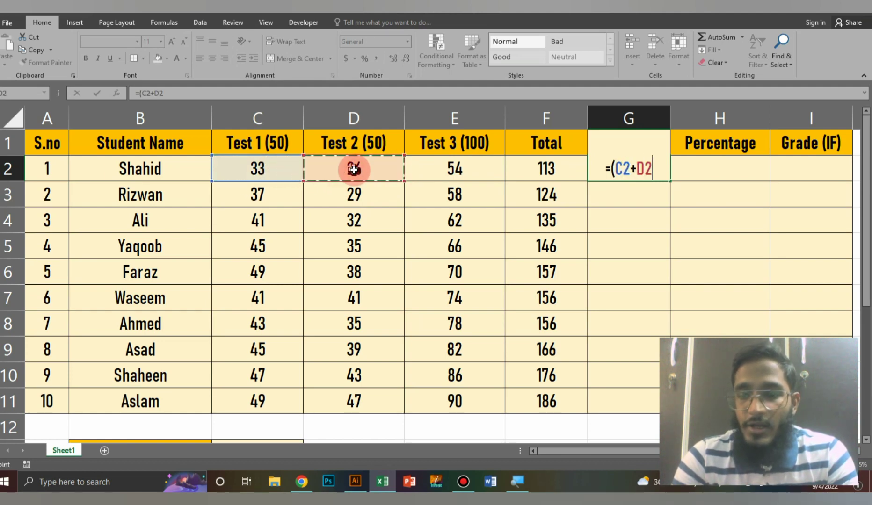
pyautogui.write('+')
pyautogui.click(449, 168)
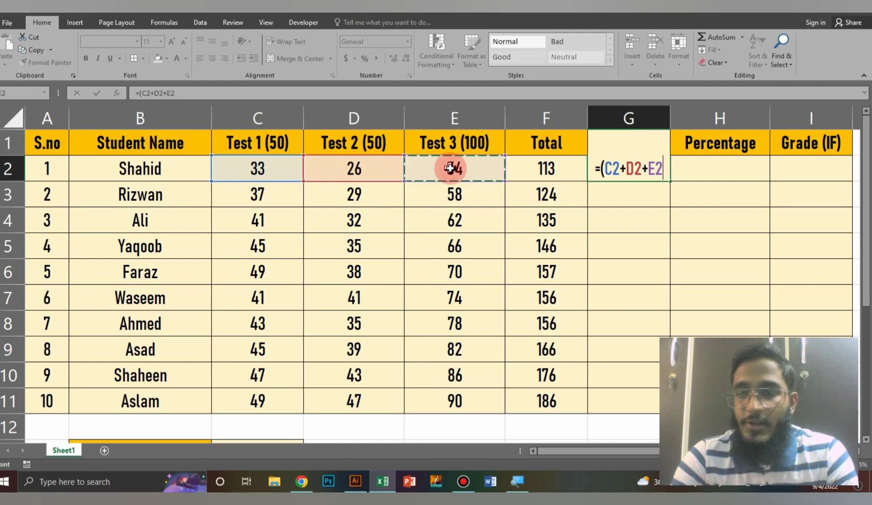
pyautogui.write(')')
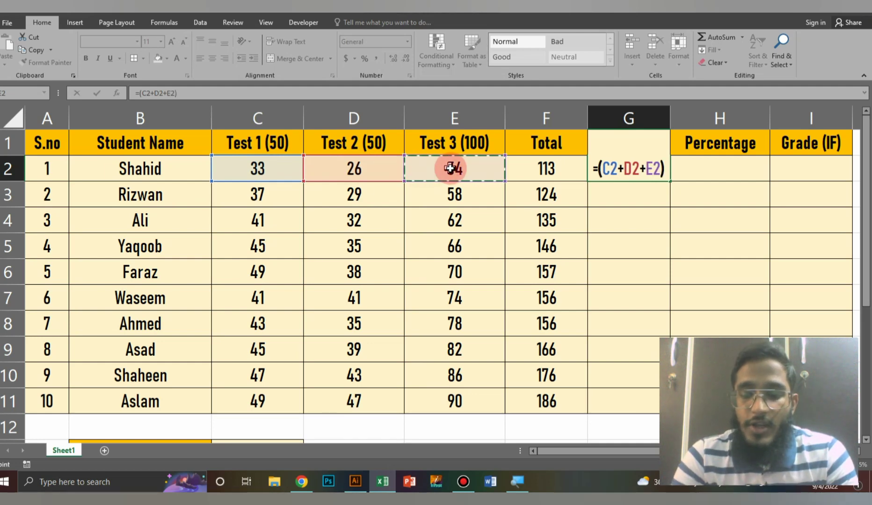
pyautogui.write('/')
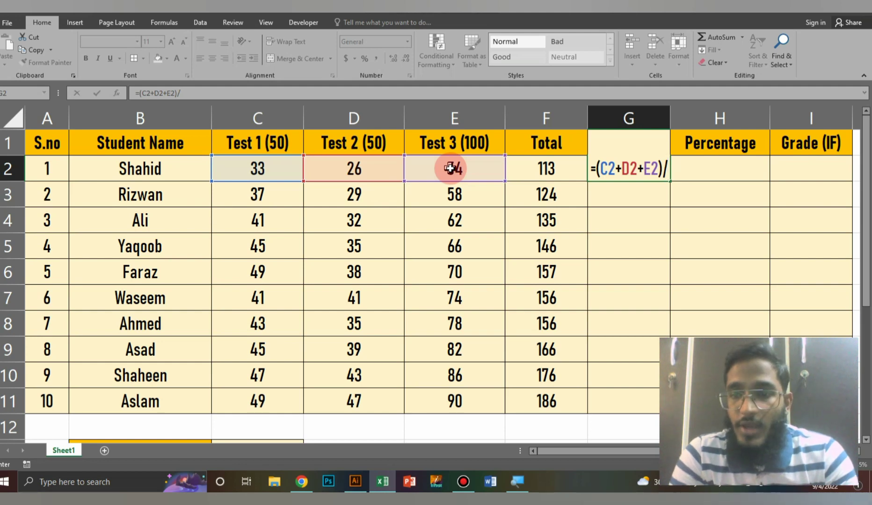
pyautogui.write('3')
pyautogui.press('Return')
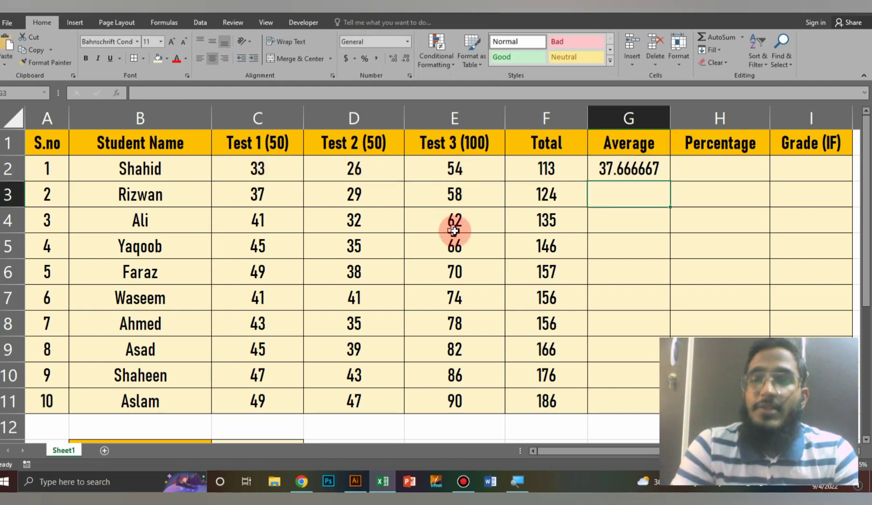
pyautogui.click(610, 175)
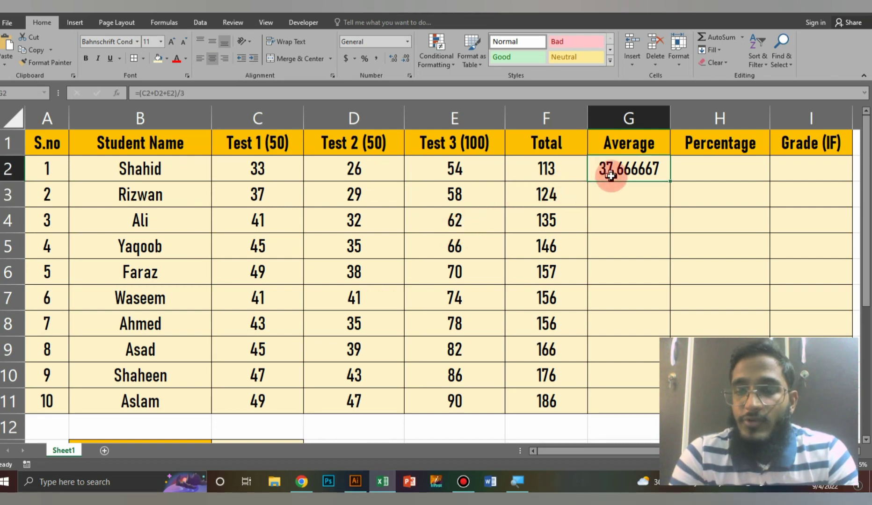
# Replace the G2 formula with =AVERAGE(C2:E2)
pyautogui.write('=a')
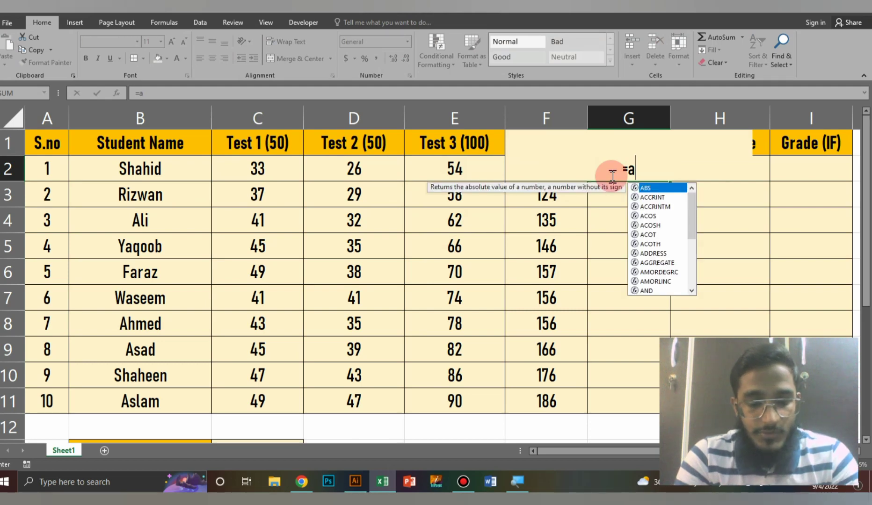
pyautogui.write('verage')
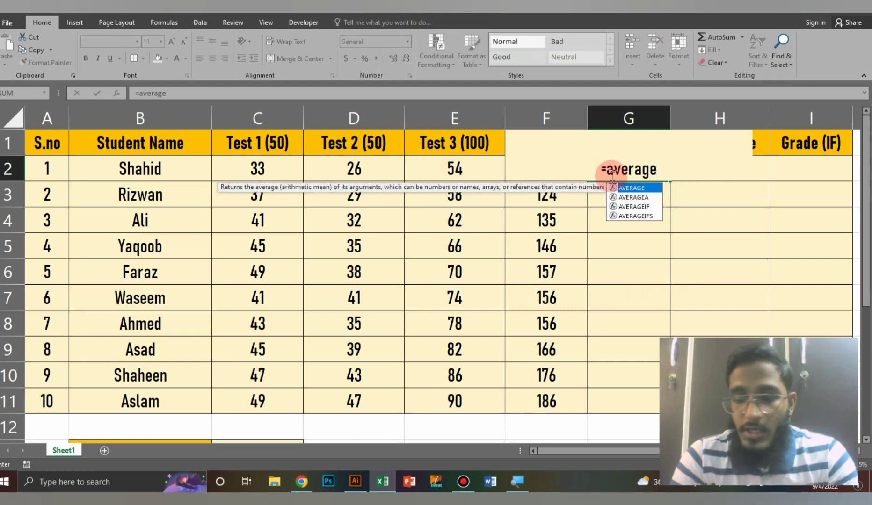
pyautogui.write('(')
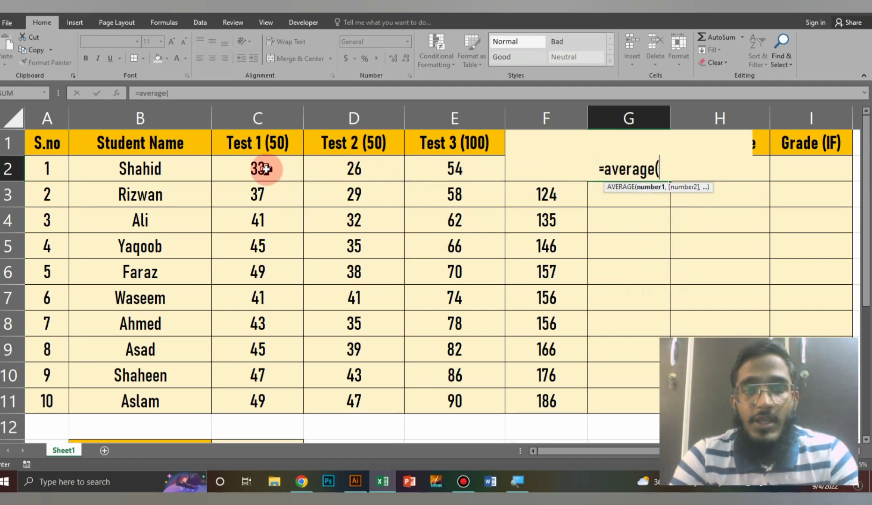
pyautogui.moveTo(264, 168); pyautogui.dragTo(436, 169)
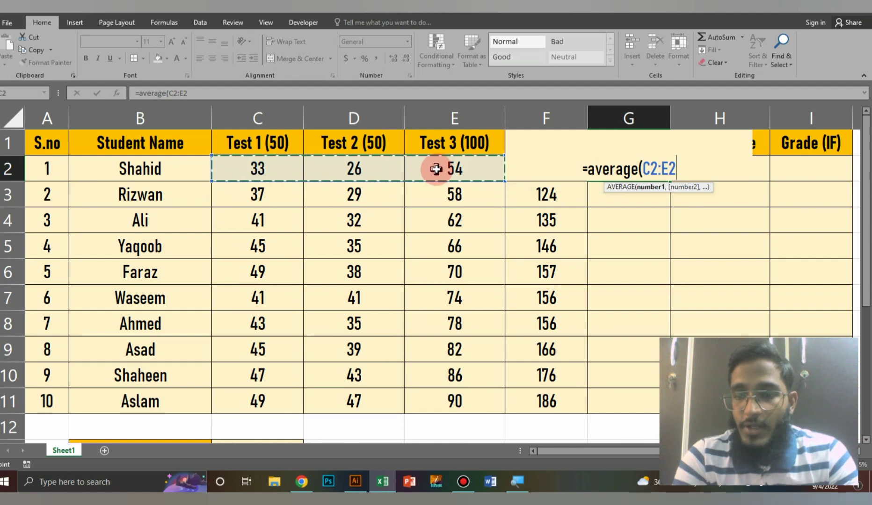
pyautogui.write(')')
pyautogui.press('Return')
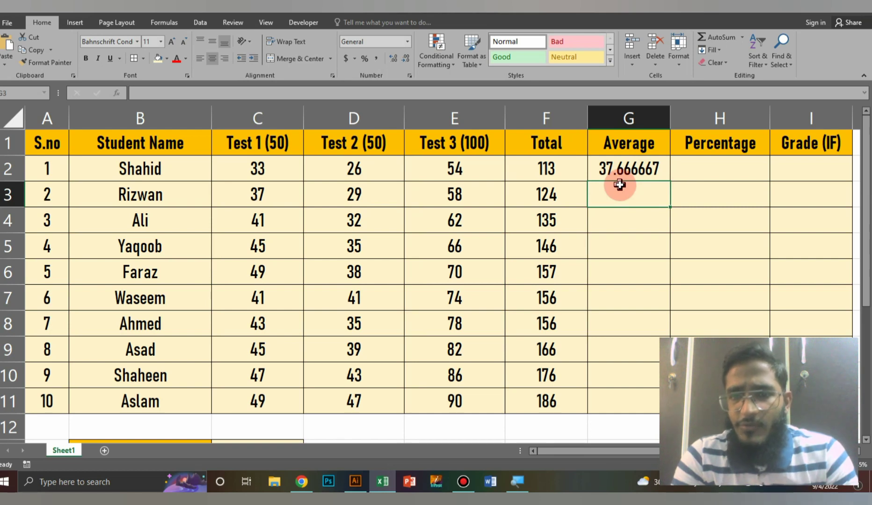
# Reduce the average to one decimal place and fill it down for all ten students
pyautogui.click(645, 168)
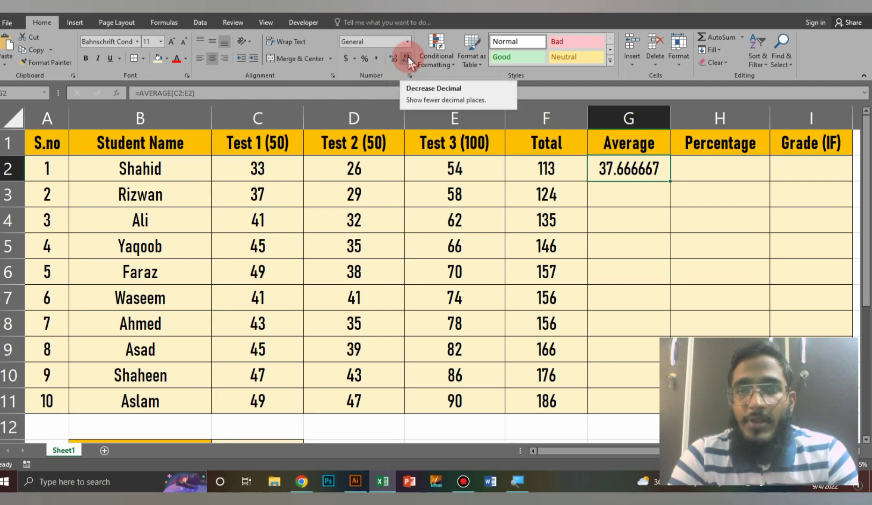
pyautogui.click(408, 55)
pyautogui.click(408, 55)
pyautogui.click(407, 55)
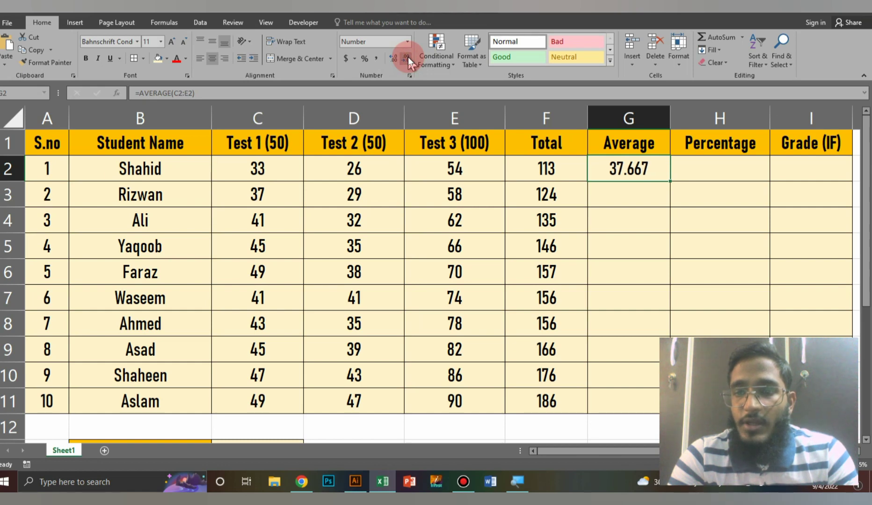
pyautogui.click(407, 56)
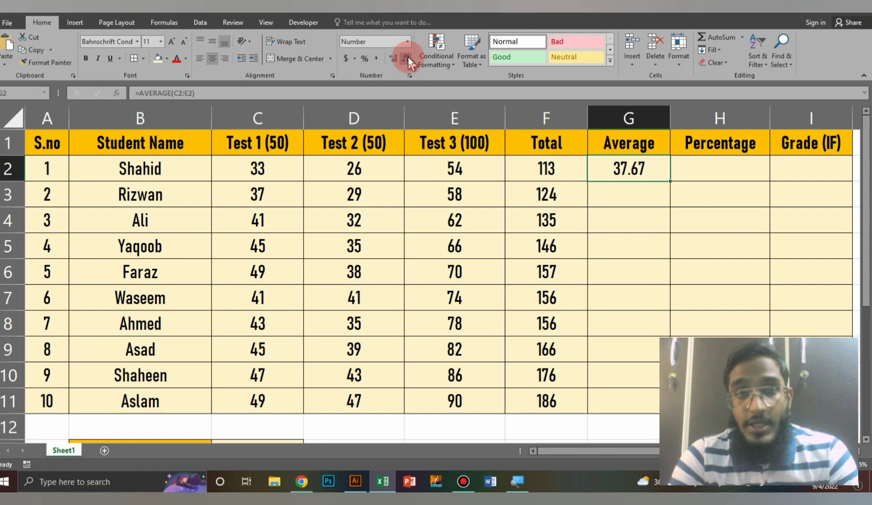
pyautogui.click(407, 56)
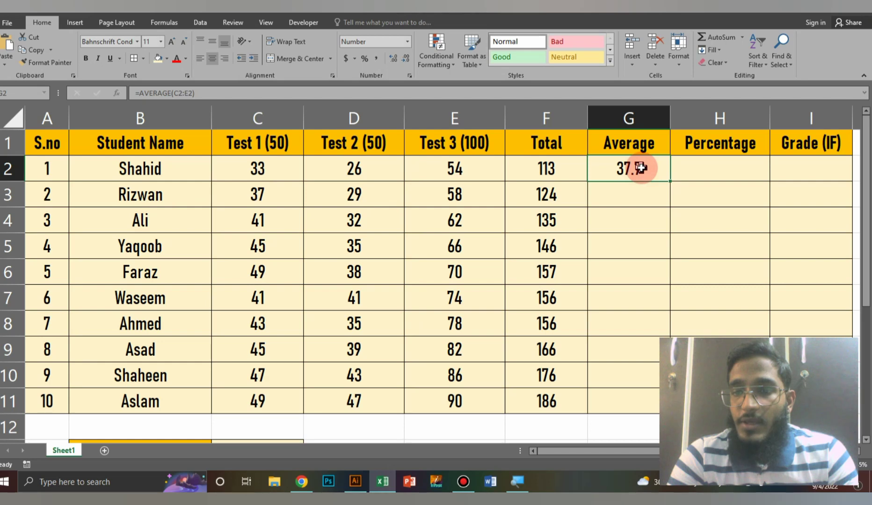
pyautogui.doubleClick(669, 181)
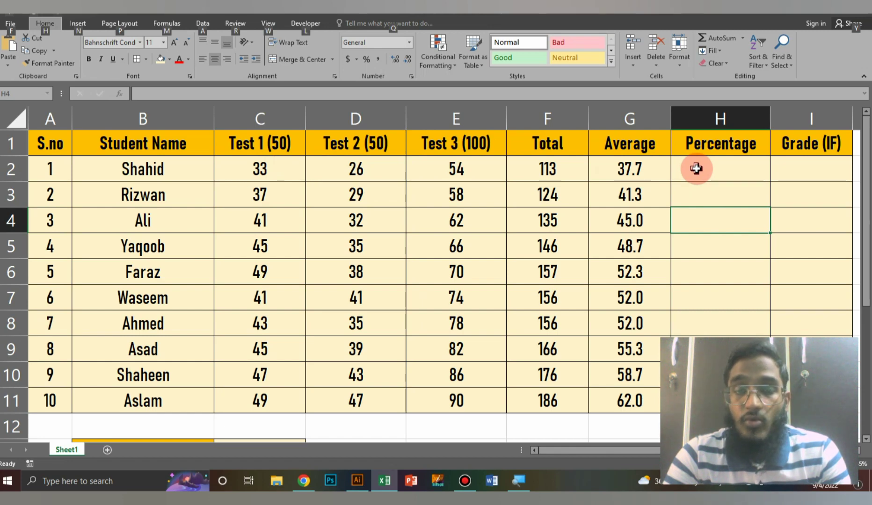
# Enter =F2/200*100 in H2 for the first student's percentage, 56.5, and review it
pyautogui.click(696, 168)
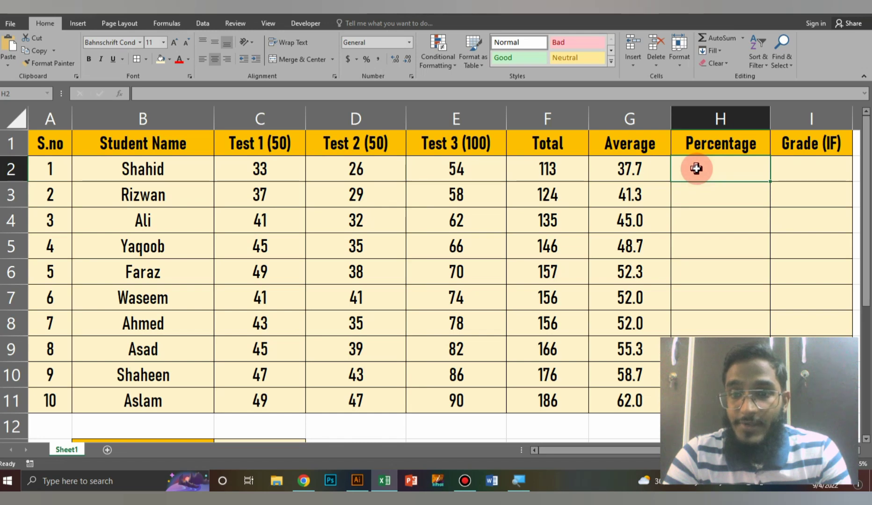
pyautogui.write('=')
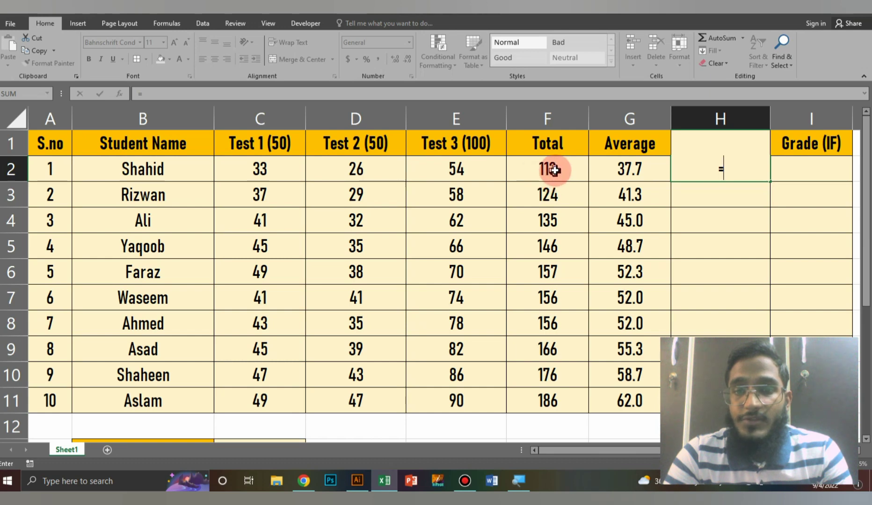
pyautogui.click(554, 169)
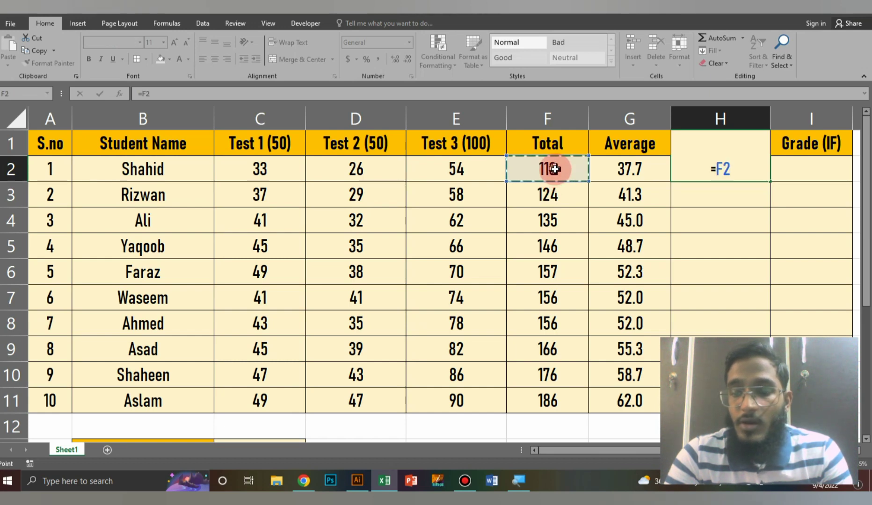
pyautogui.write('/')
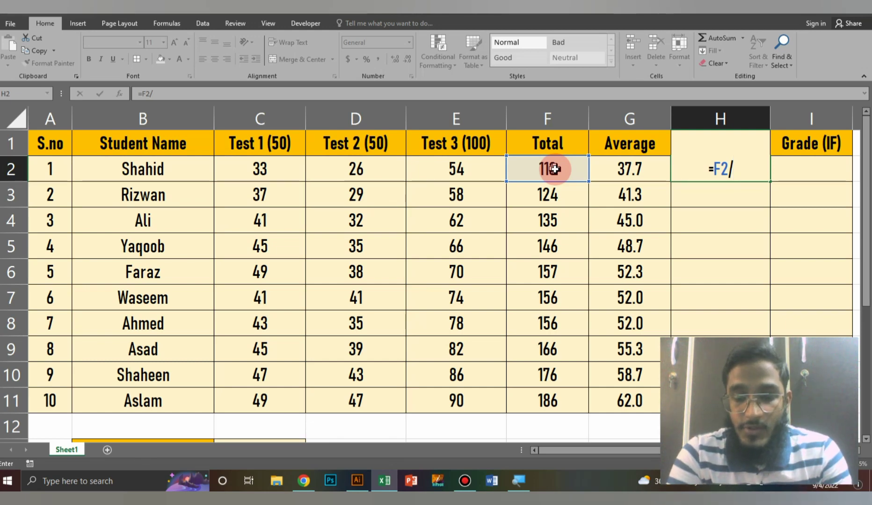
pyautogui.write('200')
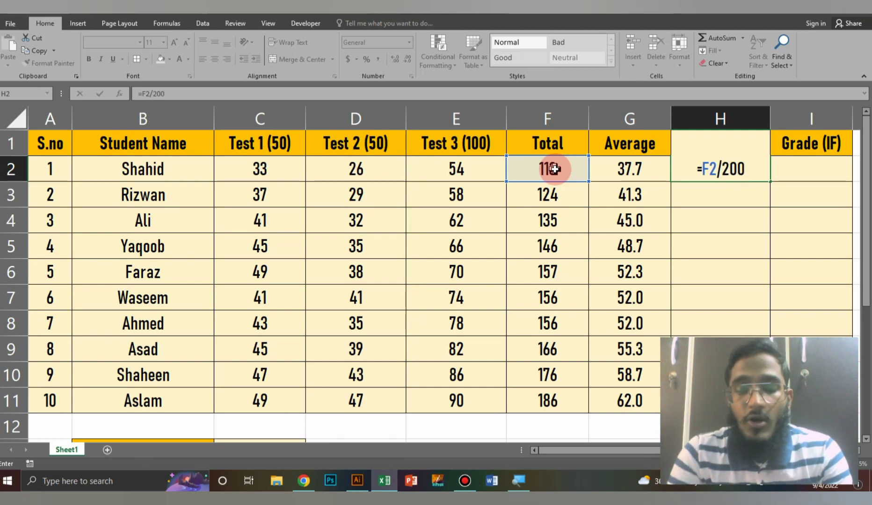
pyautogui.write('*')
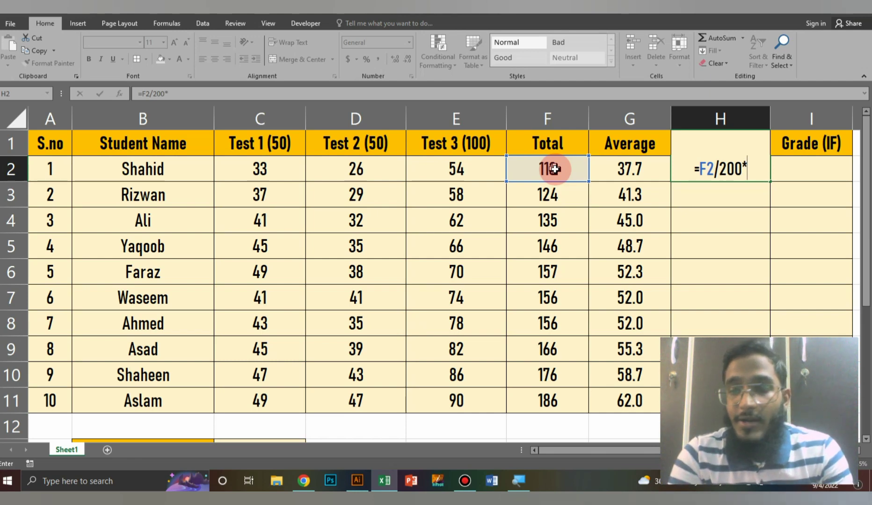
pyautogui.write('100')
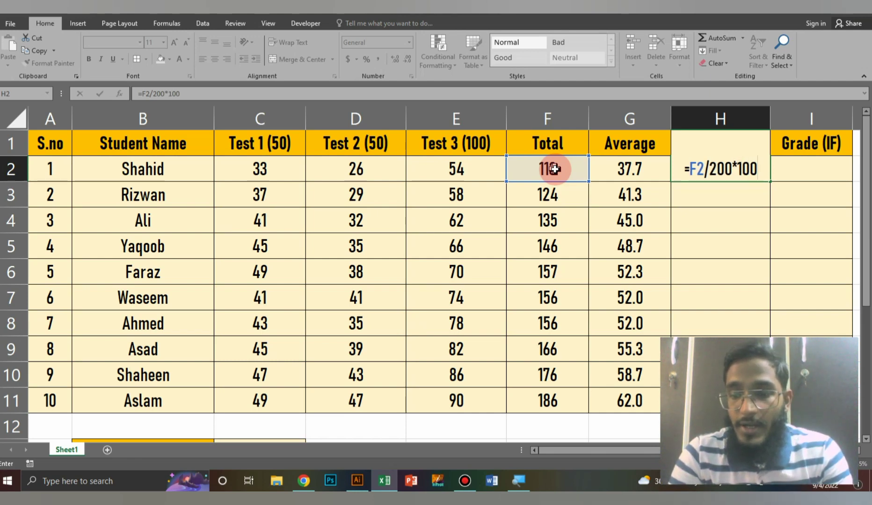
pyautogui.press('Return')
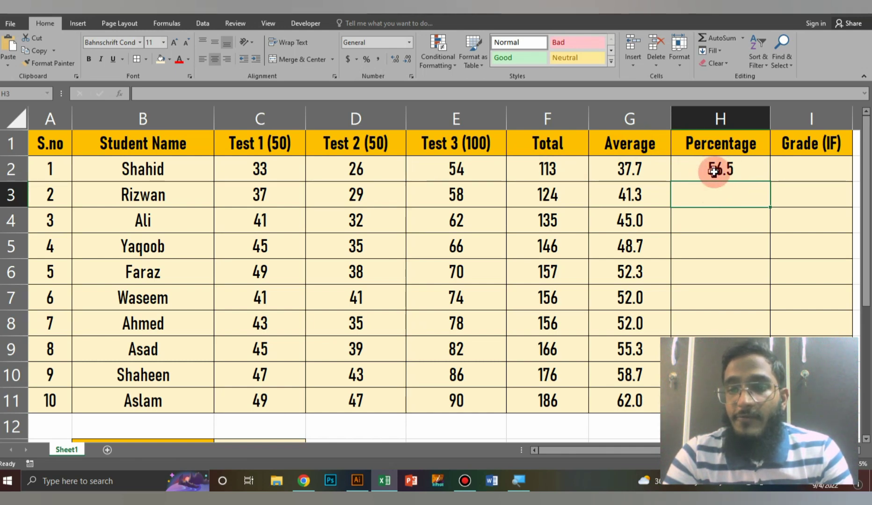
pyautogui.doubleClick(714, 172)
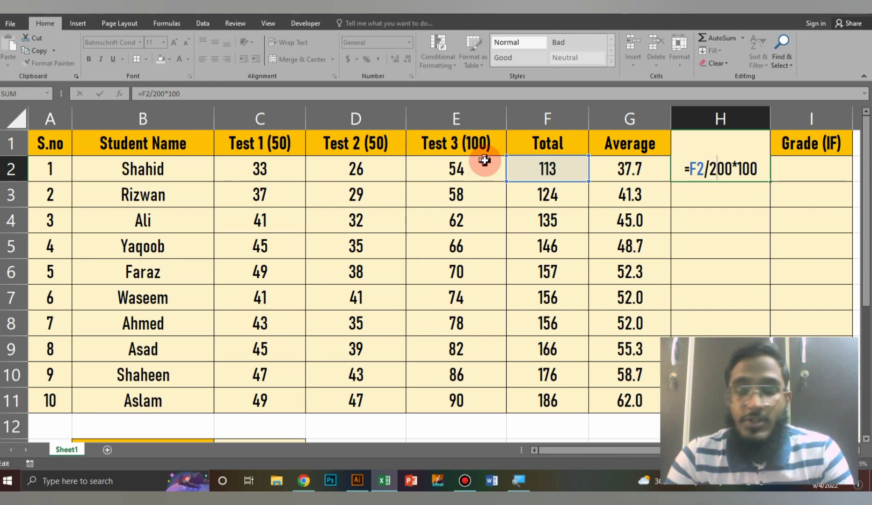
# Copy the H2 percentage formula down to H11 for all ten students
pyautogui.press('Return')
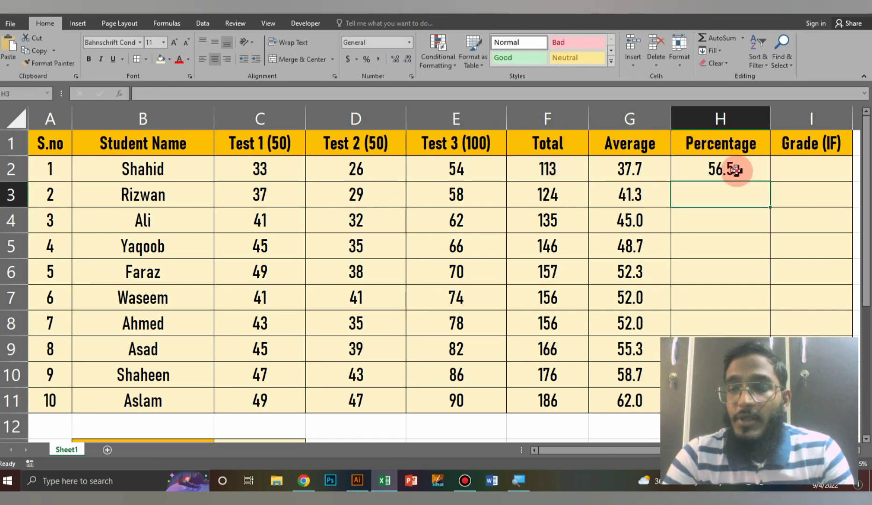
pyautogui.click(733, 170)
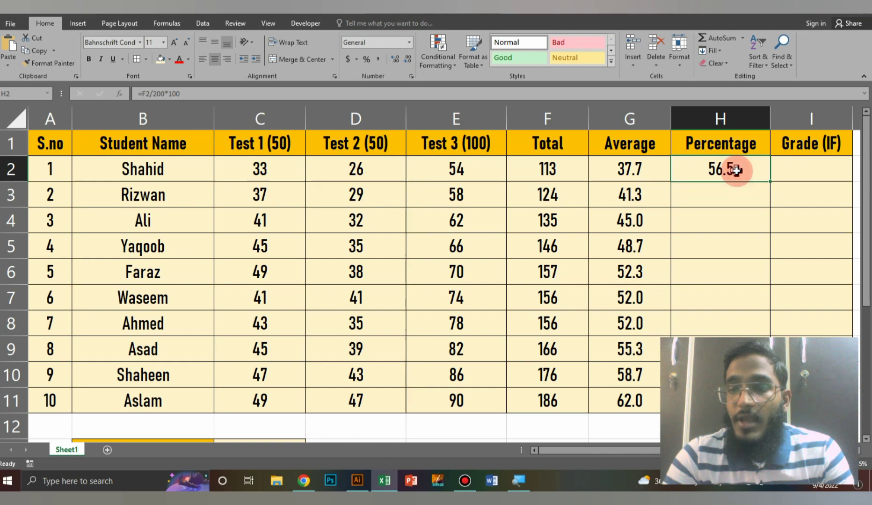
pyautogui.doubleClick(769, 183)
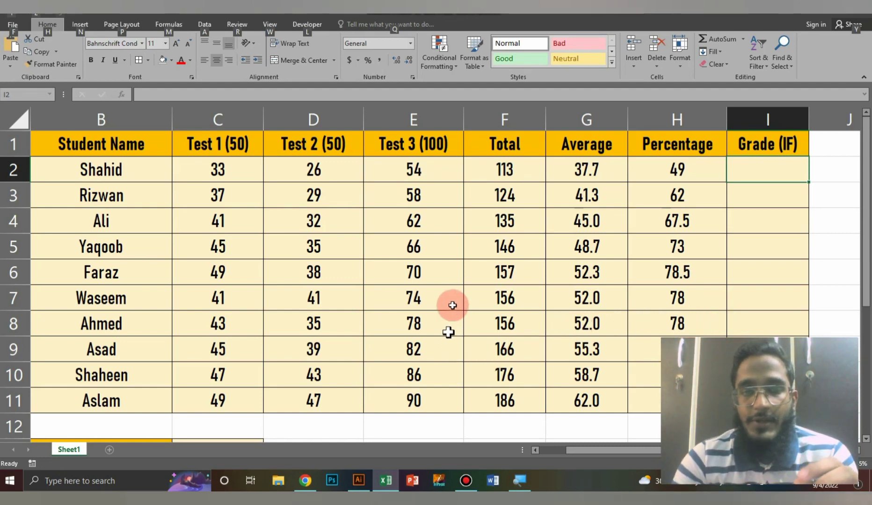
# Scroll down to the summary rows and enter a sample value of 52 in E13
pyautogui.click(496, 284)
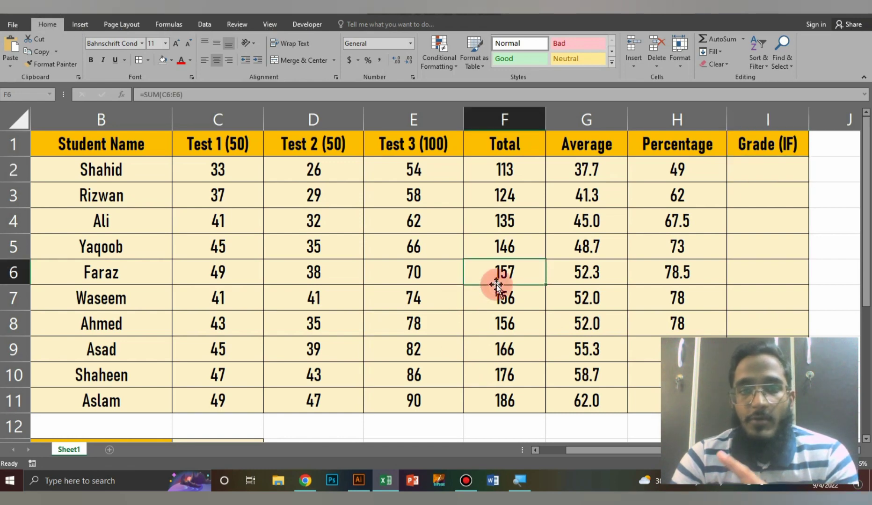
pyautogui.scroll(-3, 484, 309)
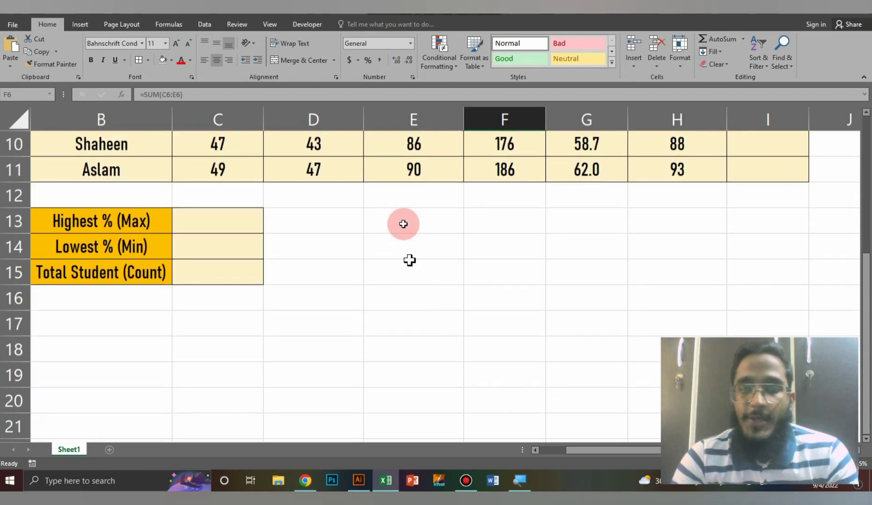
pyautogui.click(402, 223)
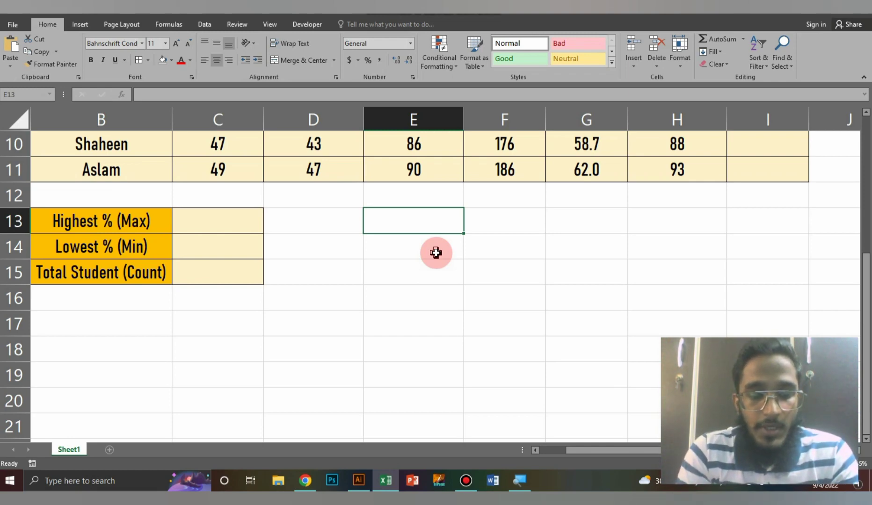
pyautogui.write('52')
pyautogui.press('Tab')
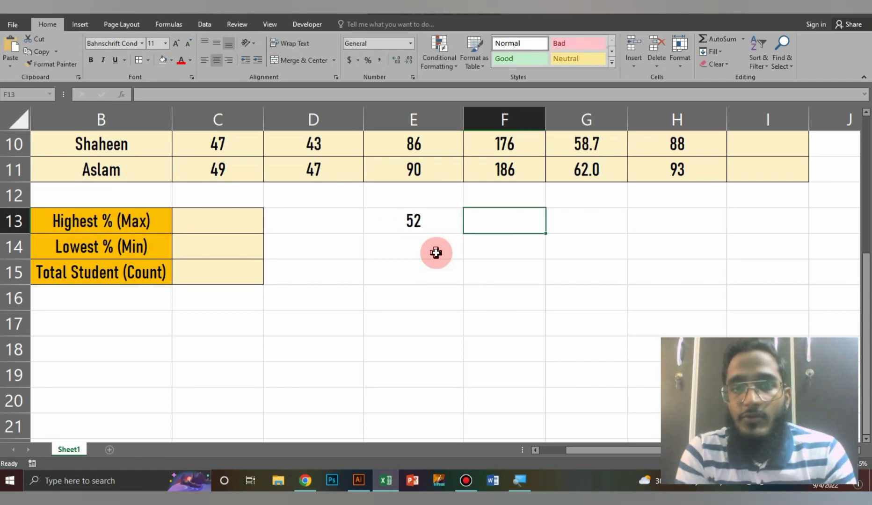
# Enter =IF(E13>50,"PASS","FAIL") in F13, showing PASS for 52, and review it
pyautogui.write('=I')
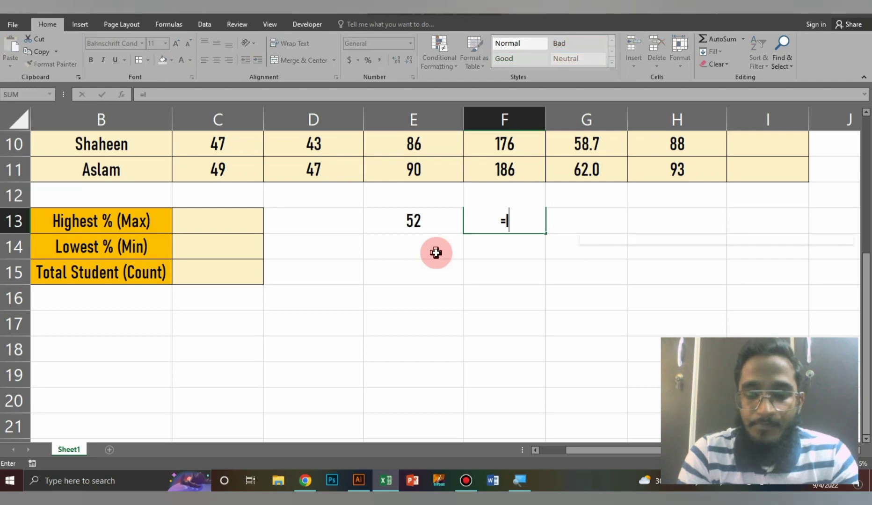
pyautogui.write('F(')
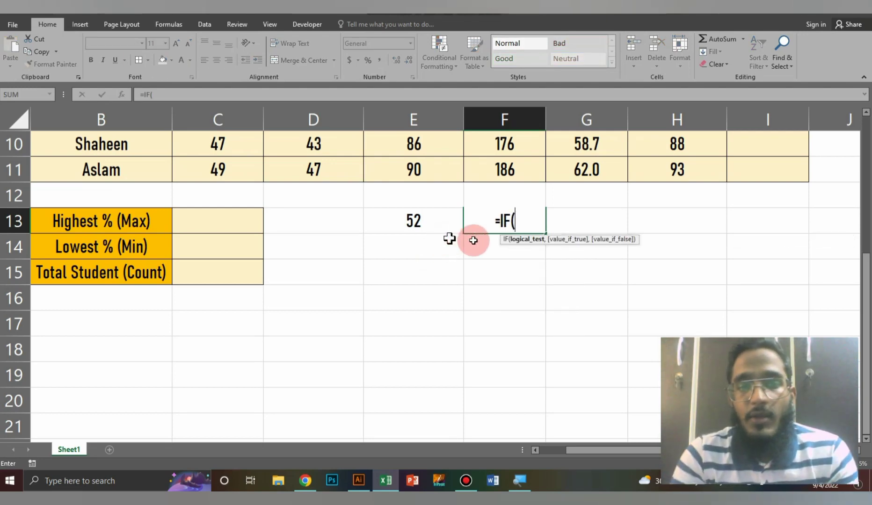
pyautogui.click(418, 222)
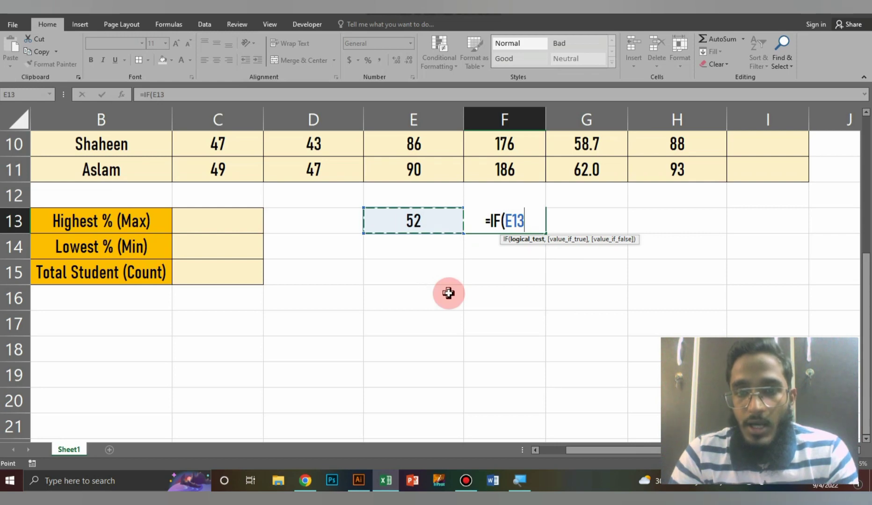
pyautogui.write('>')
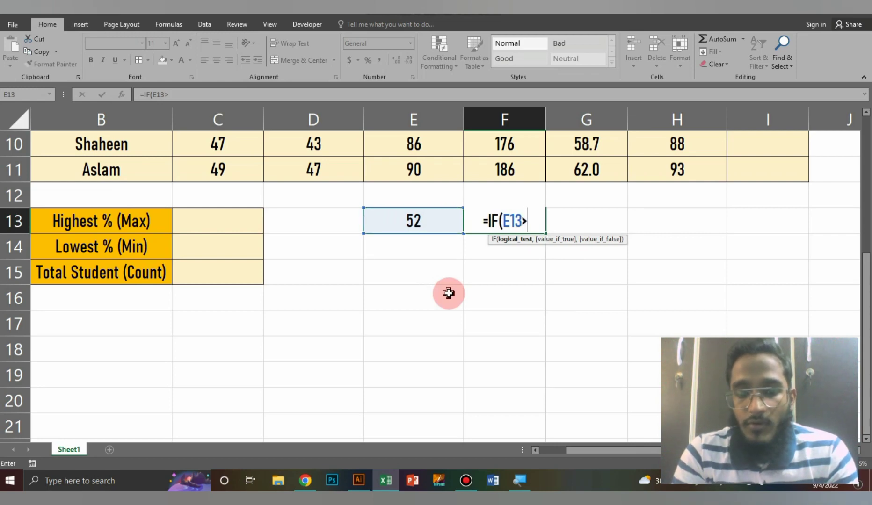
pyautogui.write('50')
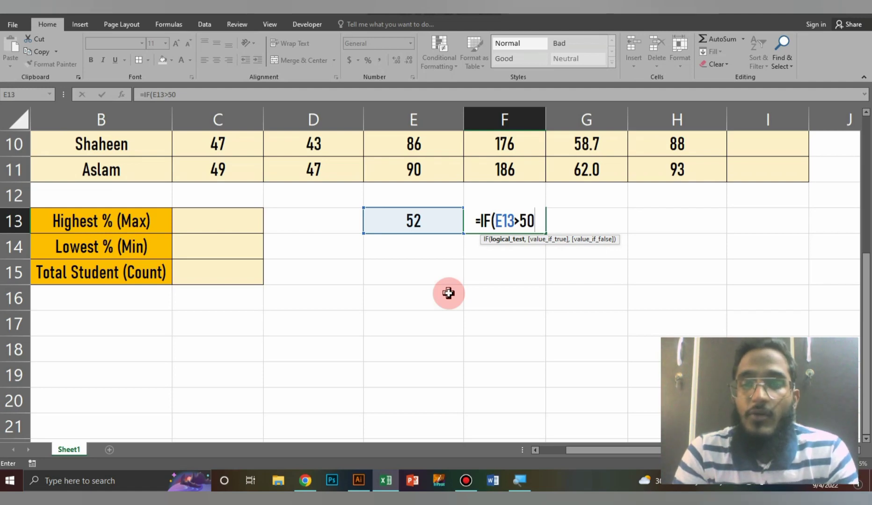
pyautogui.write(',"')
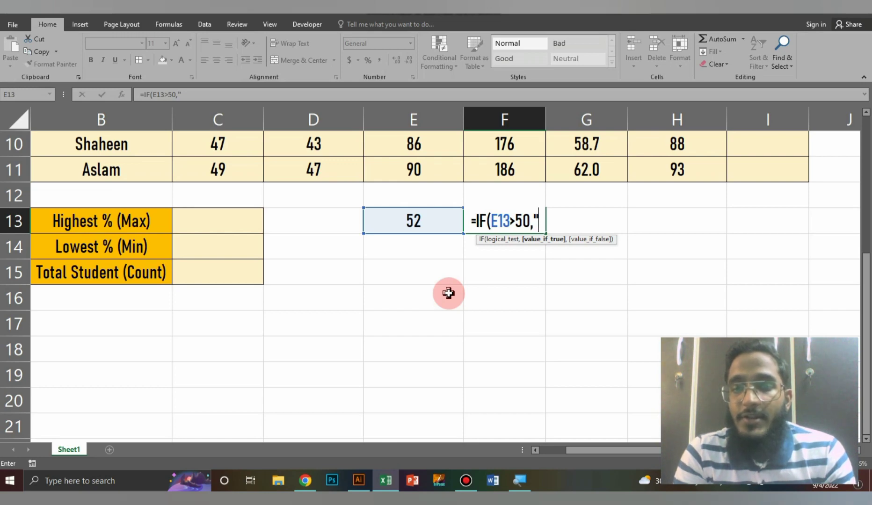
pyautogui.write('PA')
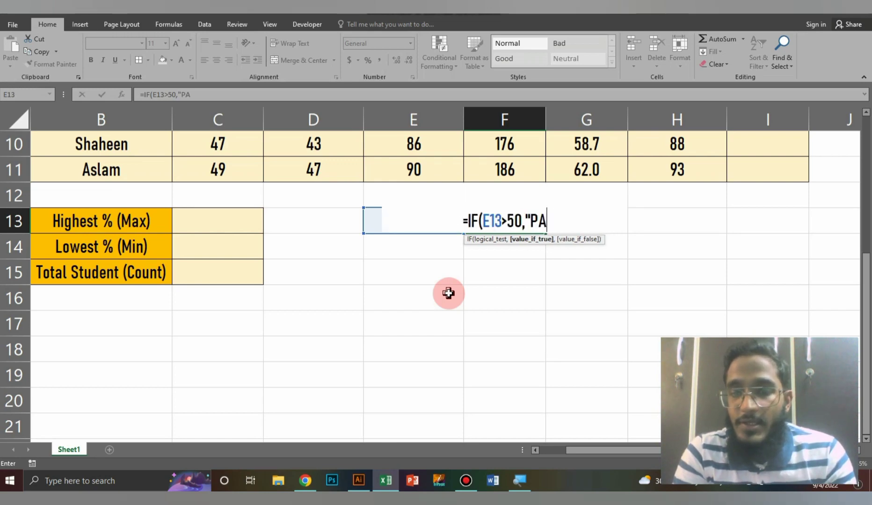
pyautogui.write('SS"')
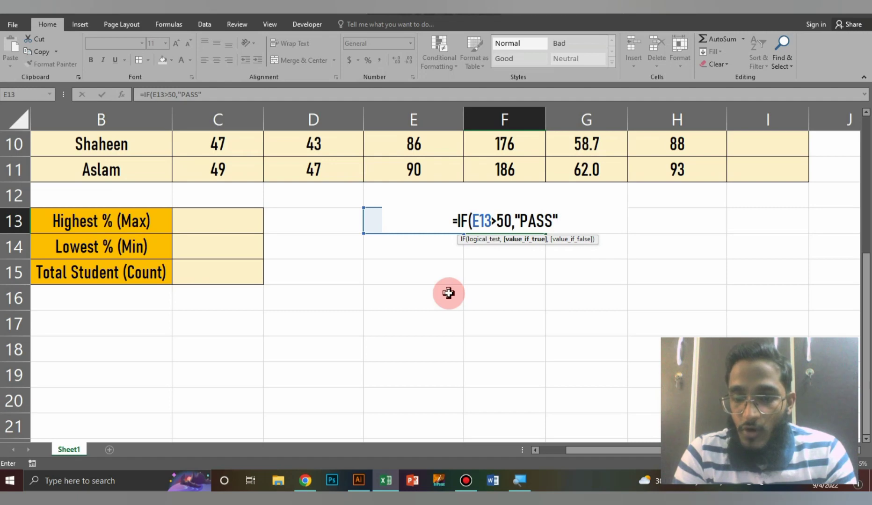
pyautogui.write(',"')
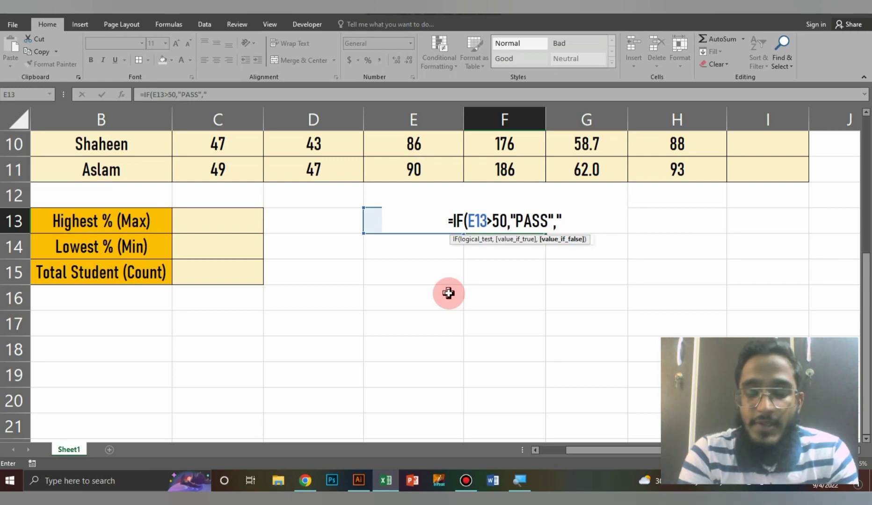
pyautogui.write('FAIL')
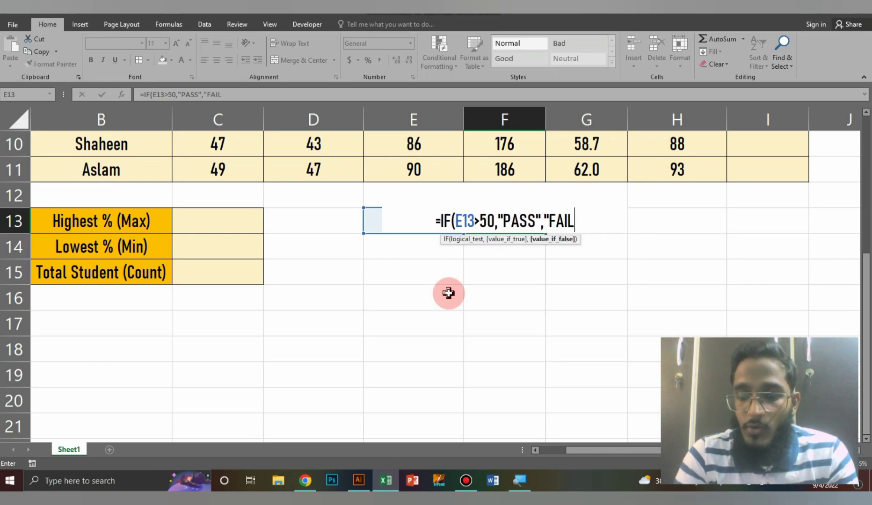
pyautogui.write('"')
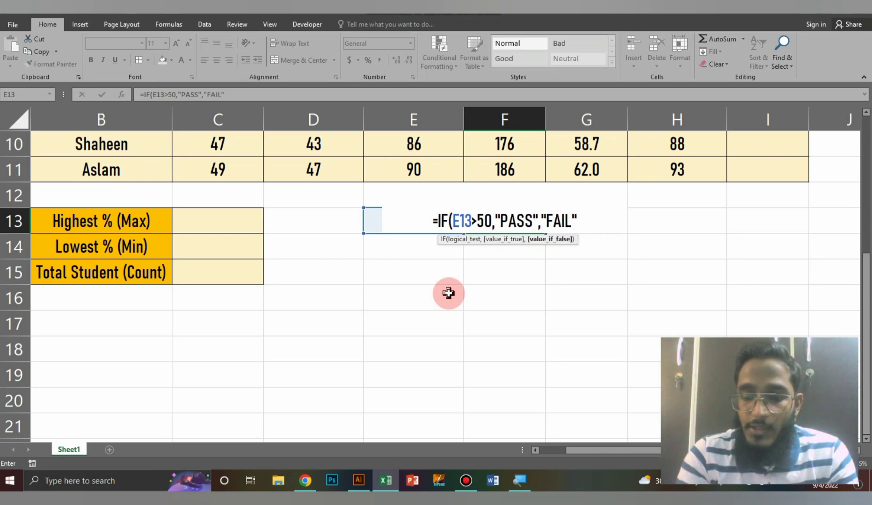
pyautogui.write(')')
pyautogui.press('Return')
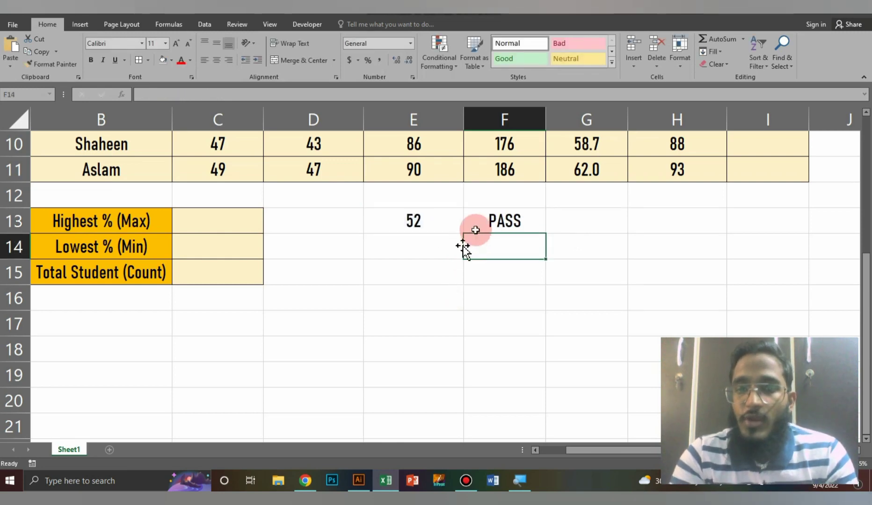
pyautogui.doubleClick(505, 221)
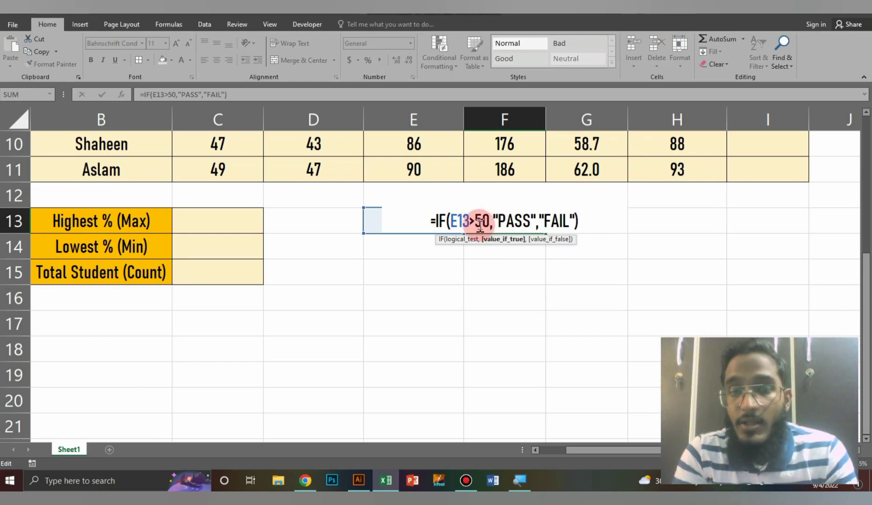
pyautogui.press('Return')
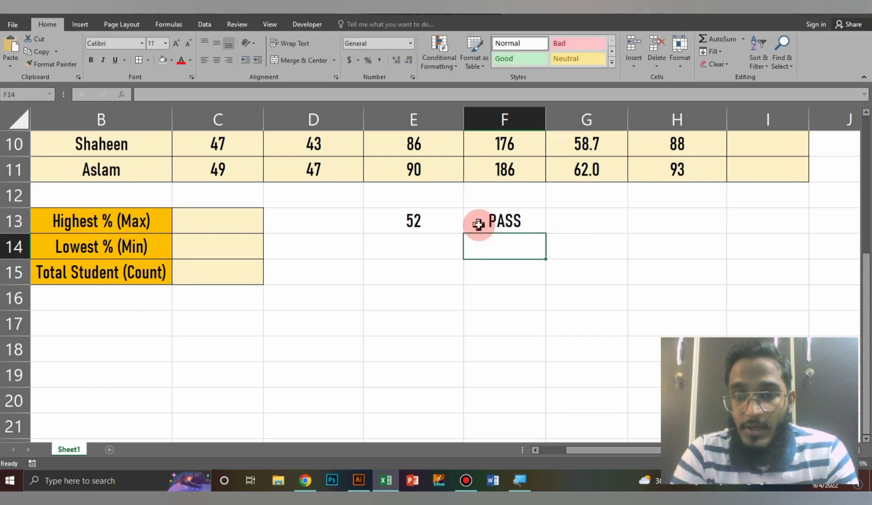
# Change the sample value in E13 to 49 so the IF result shows FAIL
pyautogui.click(441, 216)
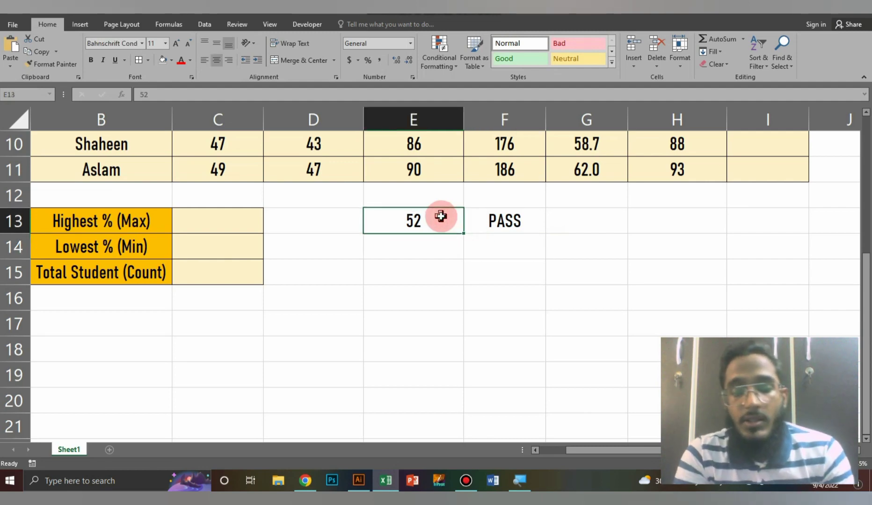
pyautogui.write('49')
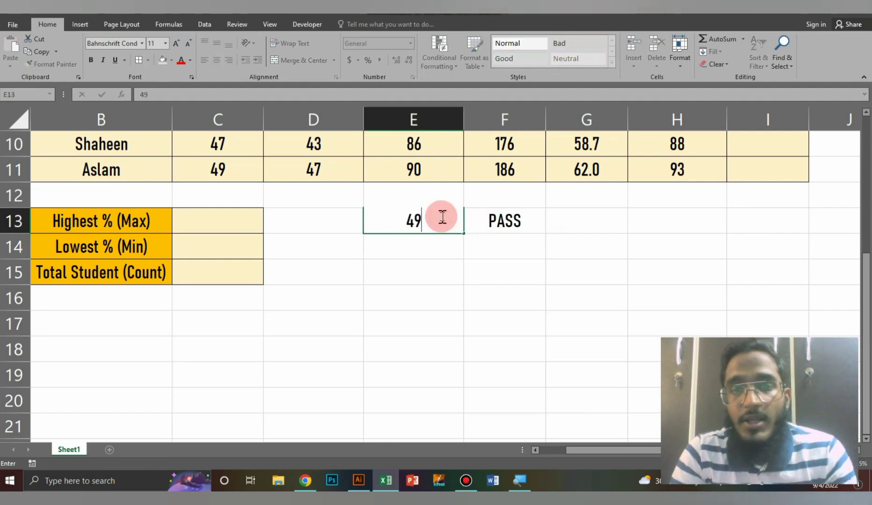
pyautogui.press('Return')
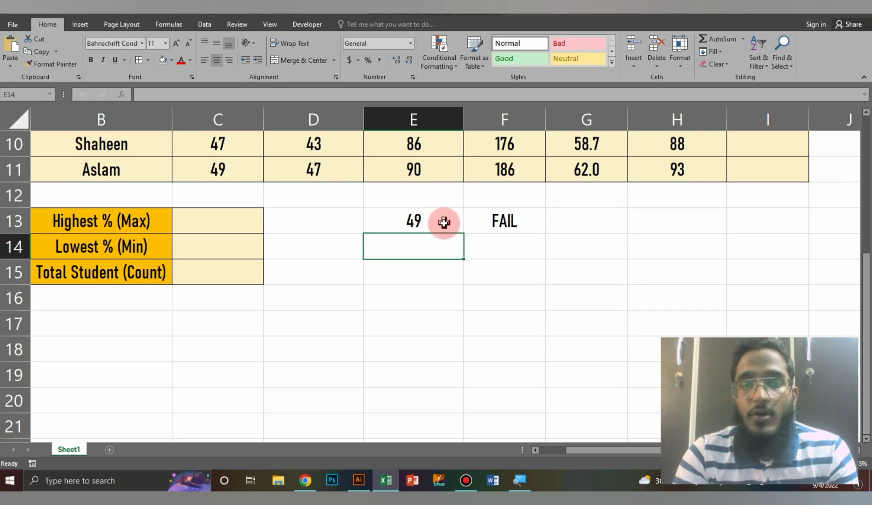
# Clear the sample cells E13:F13 and return to the first student's Grade cell I2
pyautogui.moveTo(443, 222); pyautogui.dragTo(502, 219)
pyautogui.rightClick(569, 280)
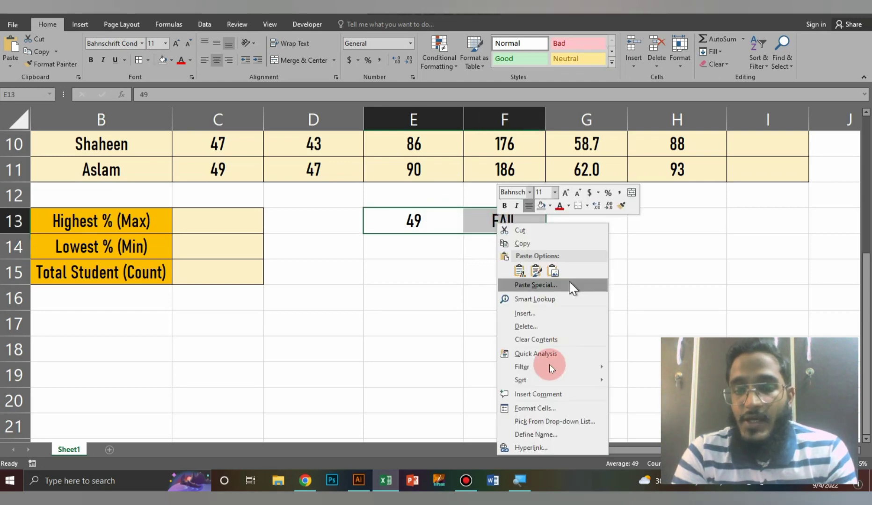
pyautogui.click(543, 339)
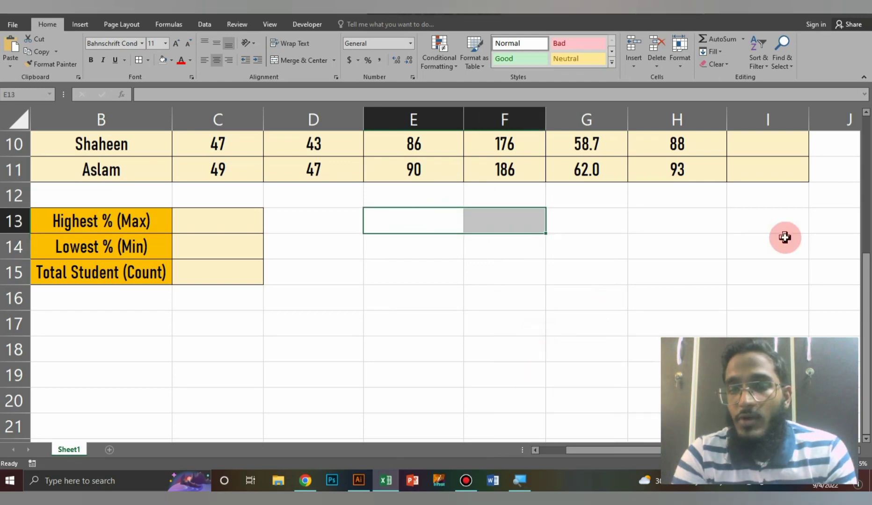
pyautogui.scroll(3, 784, 237)
pyautogui.click(782, 175)
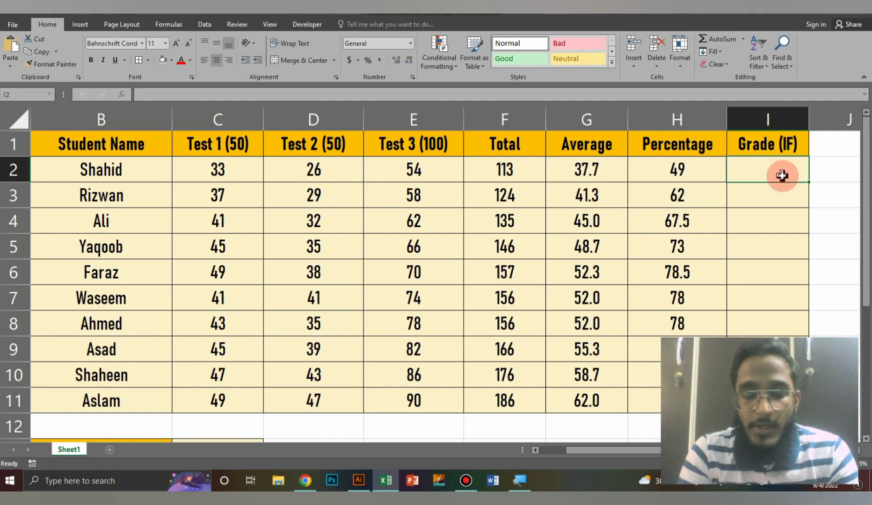
# Abandon the partial IF formula in I2 and inspect the first student's percentage entry
pyautogui.write('=IF(')
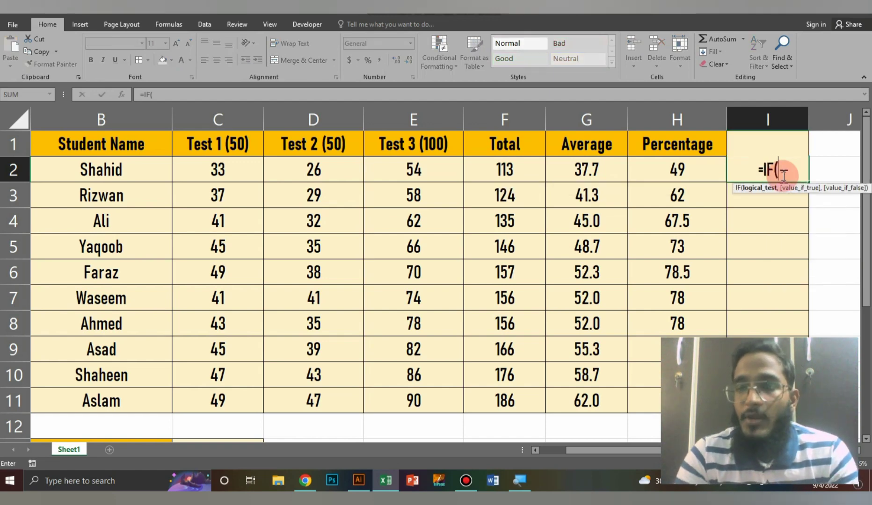
pyautogui.click(679, 170)
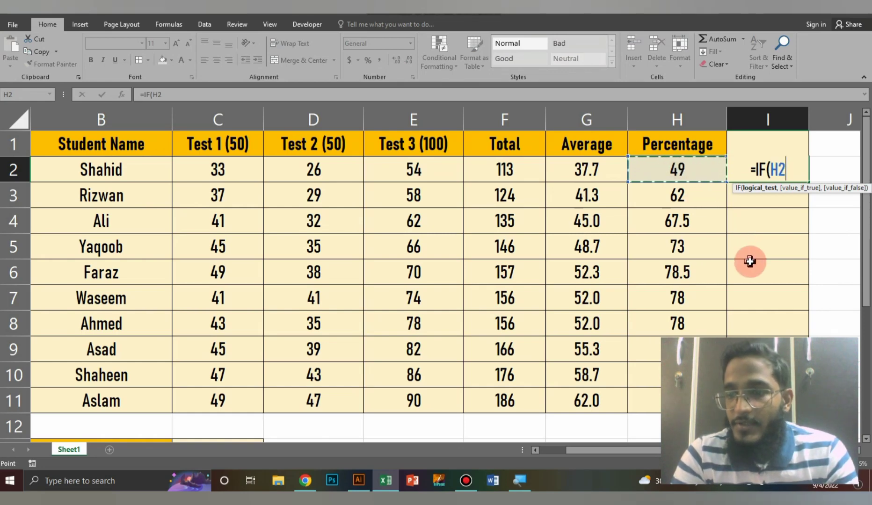
pyautogui.press('BackSpace')
pyautogui.press('BackSpace')
pyautogui.press('BackSpace')
pyautogui.press('BackSpace')
pyautogui.press('BackSpace')
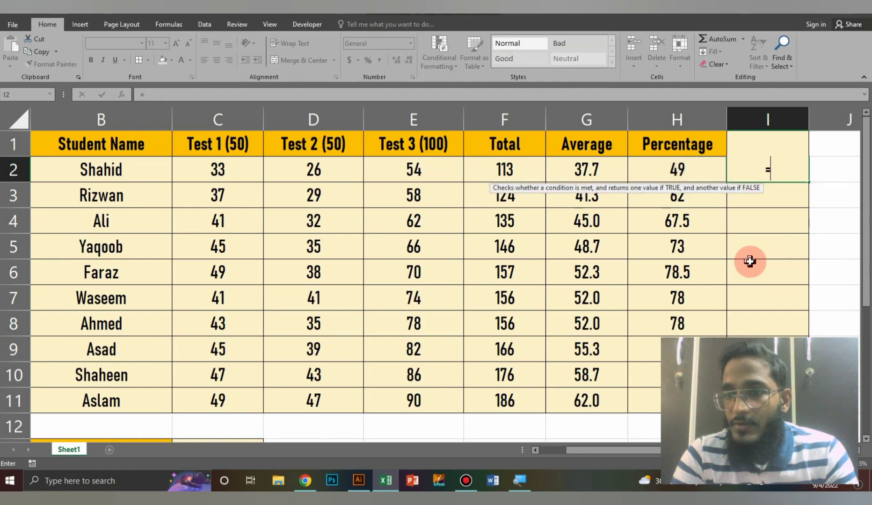
pyautogui.press('Return')
pyautogui.doubleClick(669, 169)
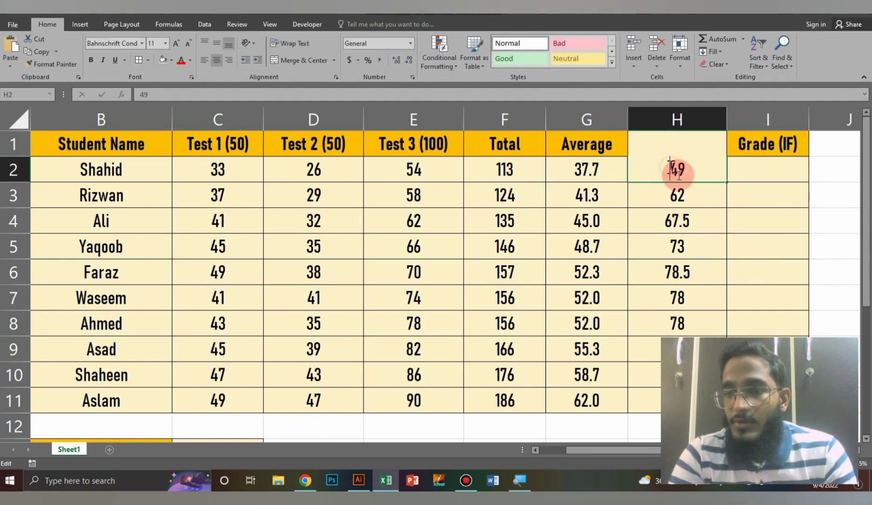
pyautogui.press('Return')
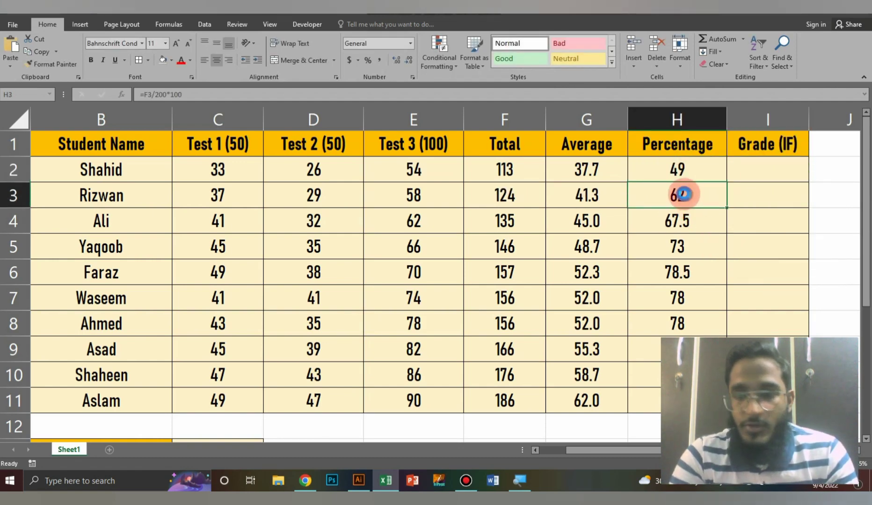
# Copy the percentage formula from H3 into H2 so it shows 56.5 again
pyautogui.hotkey('ctrl', 'c')
pyautogui.click(686, 173)
pyautogui.hotkey('ctrl', 'v')
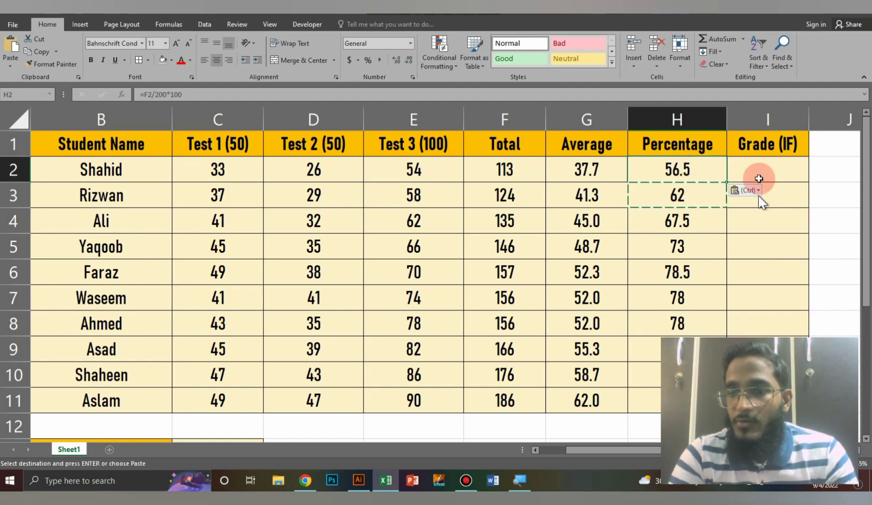
pyautogui.click(758, 175)
# Start I2's formula as =IF(H2>=90,"A+",IF(H2>=80,"A",IF( using H2 references
pyautogui.write('=')
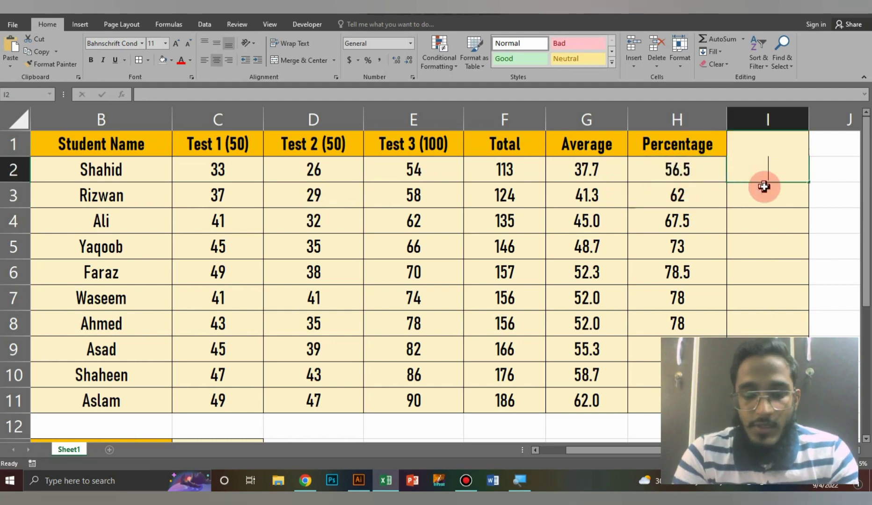
pyautogui.write('IF(')
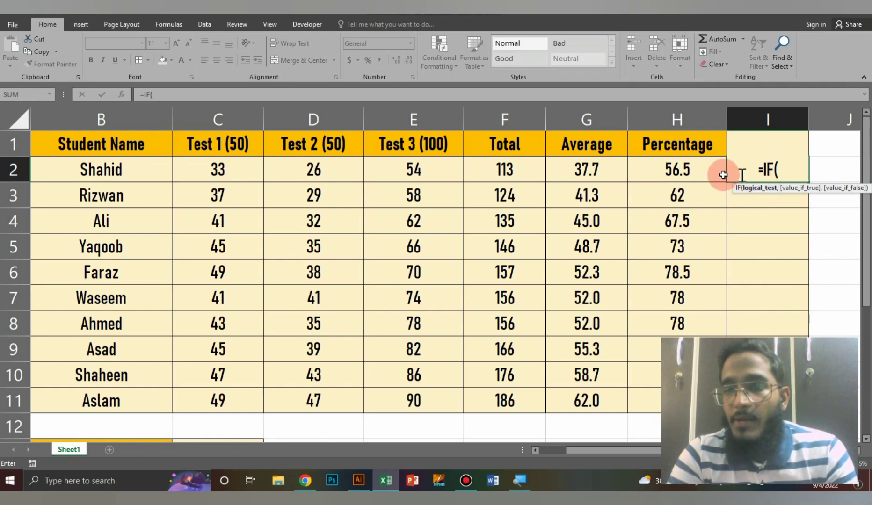
pyautogui.click(686, 171)
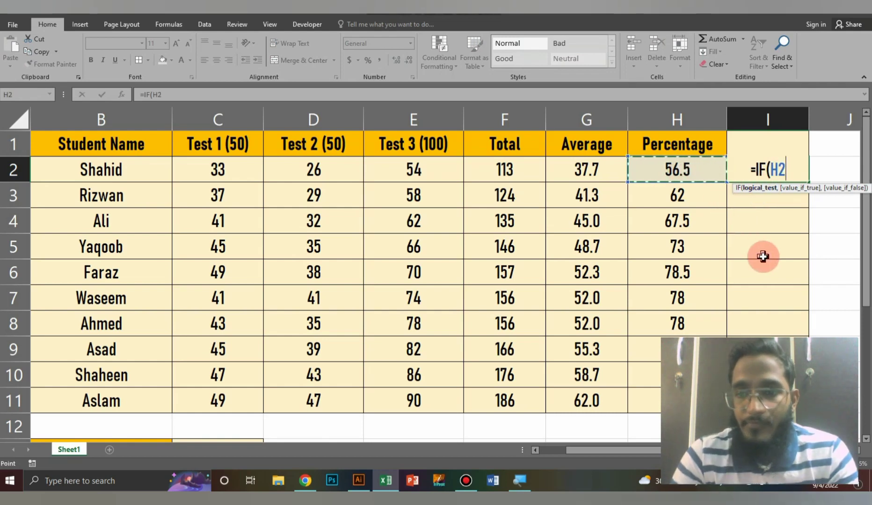
pyautogui.write('>')
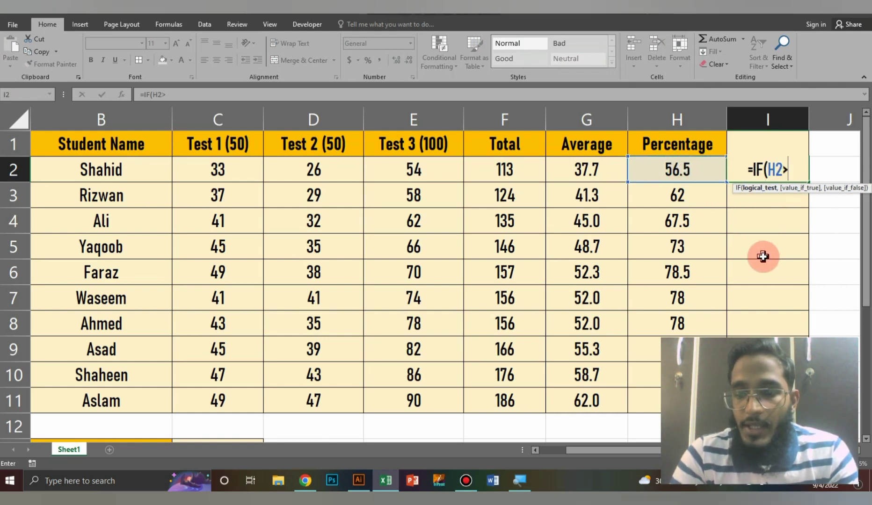
pyautogui.write('=')
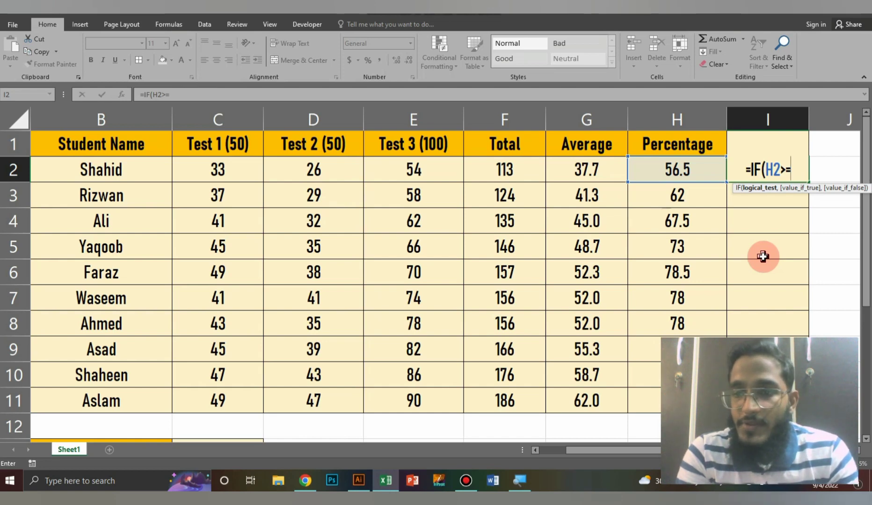
pyautogui.write('90')
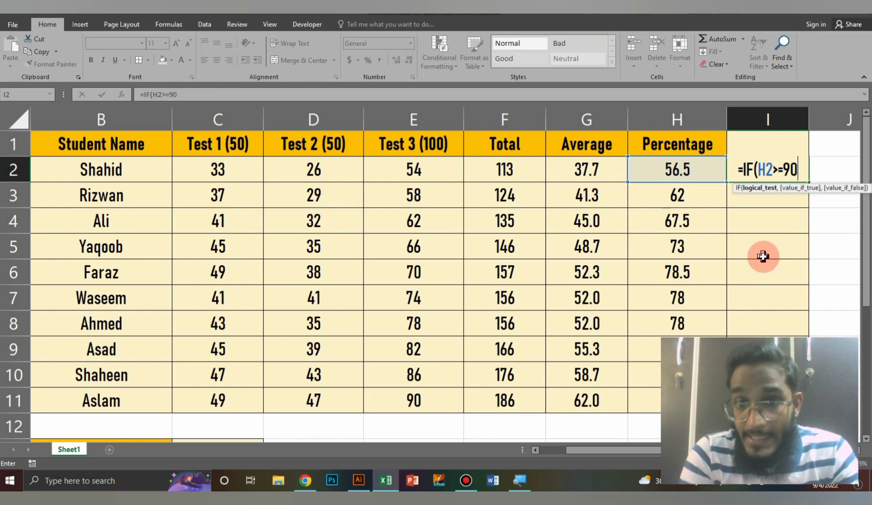
pyautogui.write(',"')
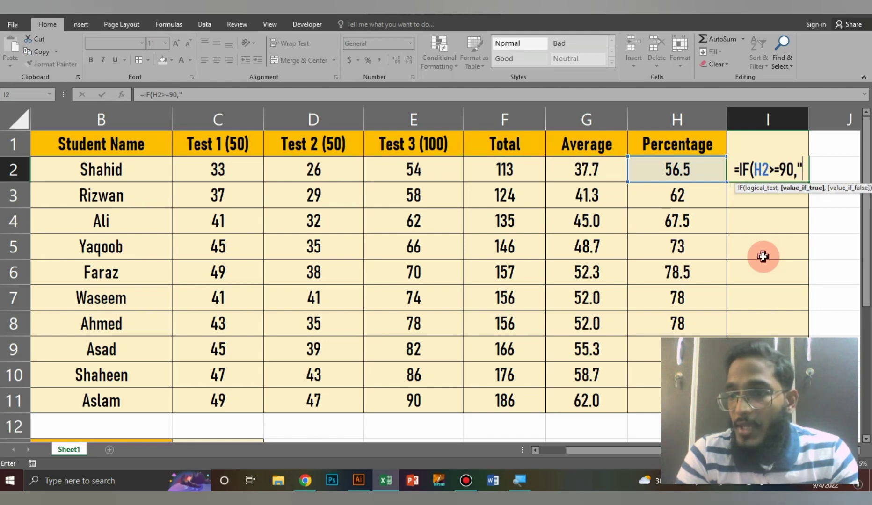
pyautogui.write('A')
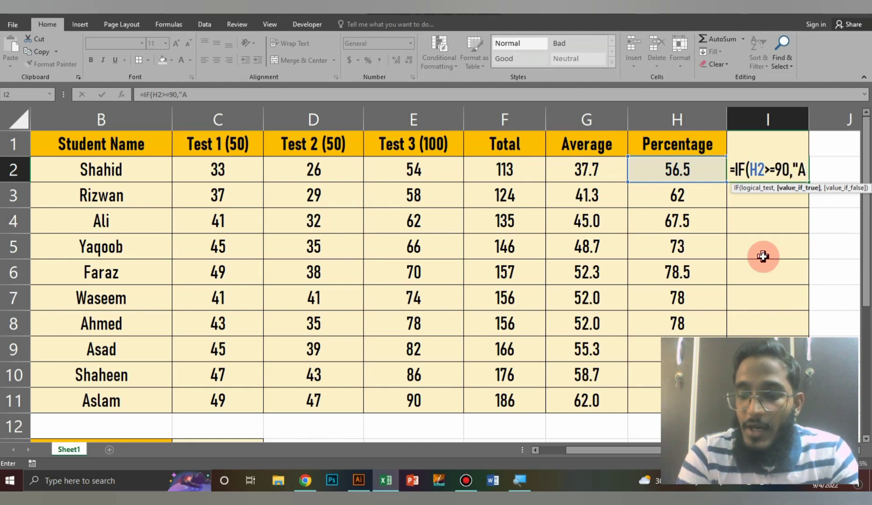
pyautogui.write('+')
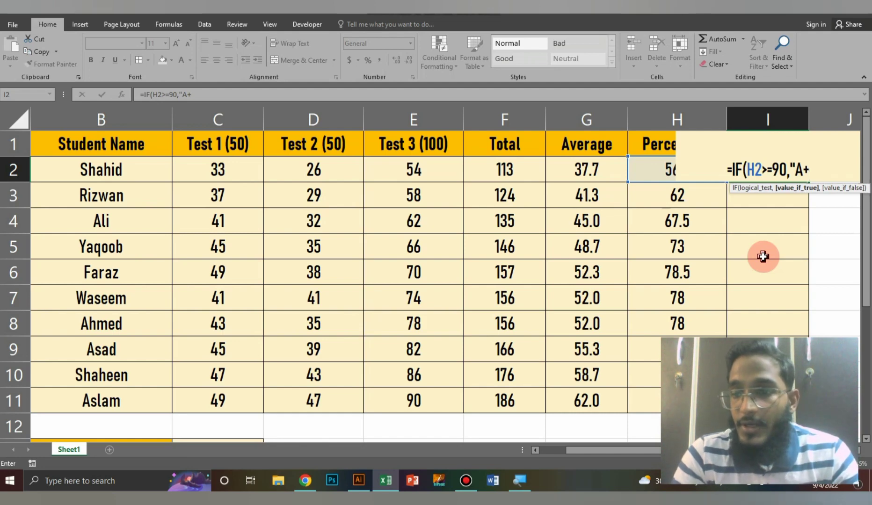
pyautogui.write('",')
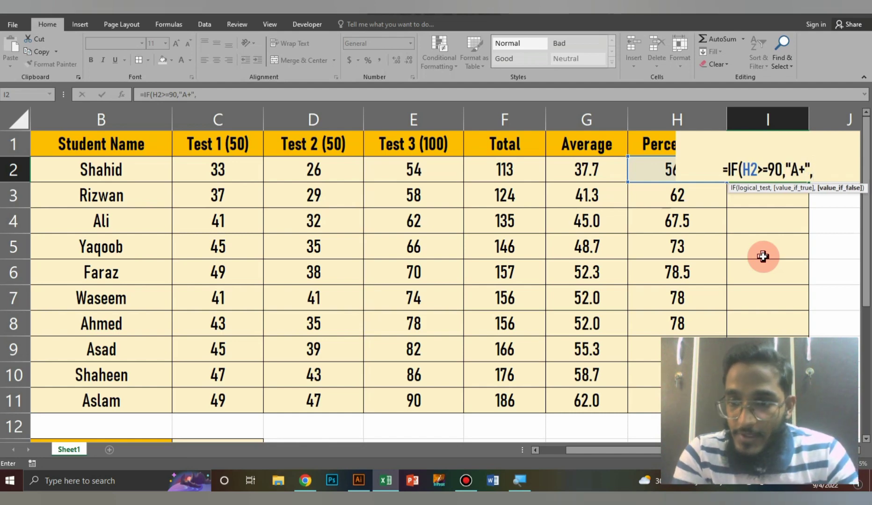
pyautogui.write('IF')
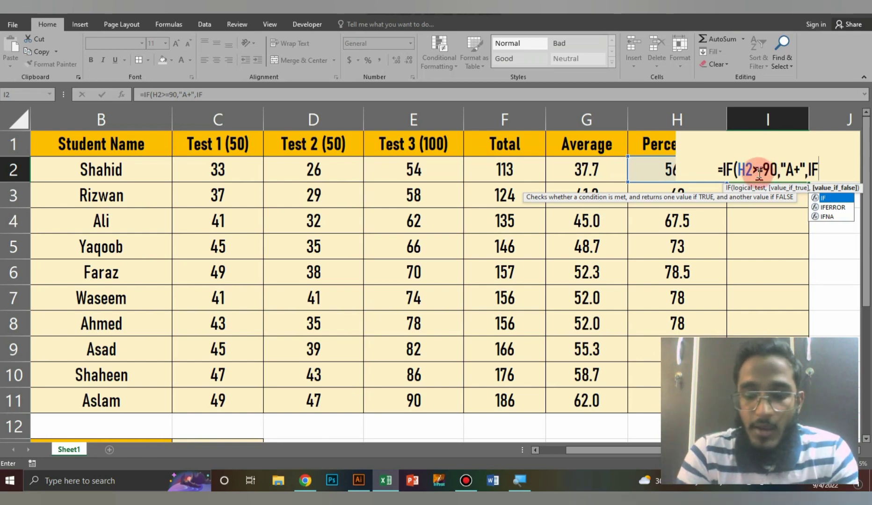
pyautogui.write('(')
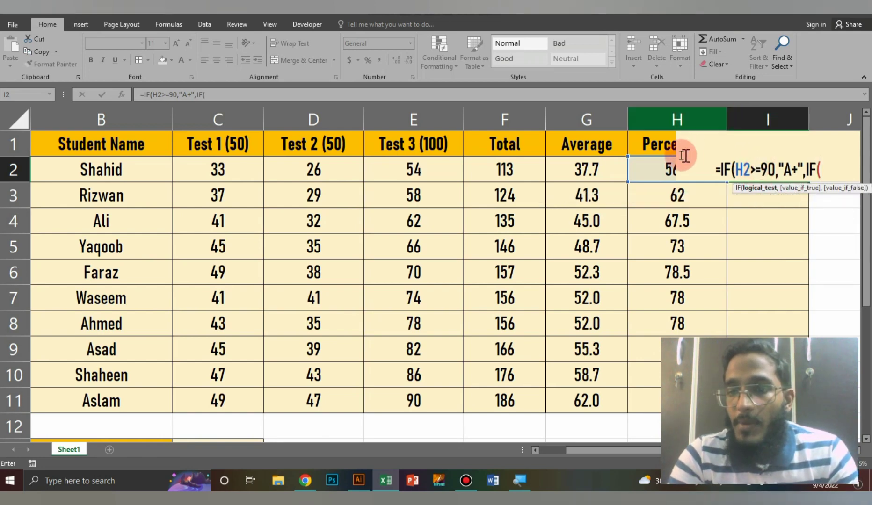
pyautogui.click(653, 172)
pyautogui.write('>')
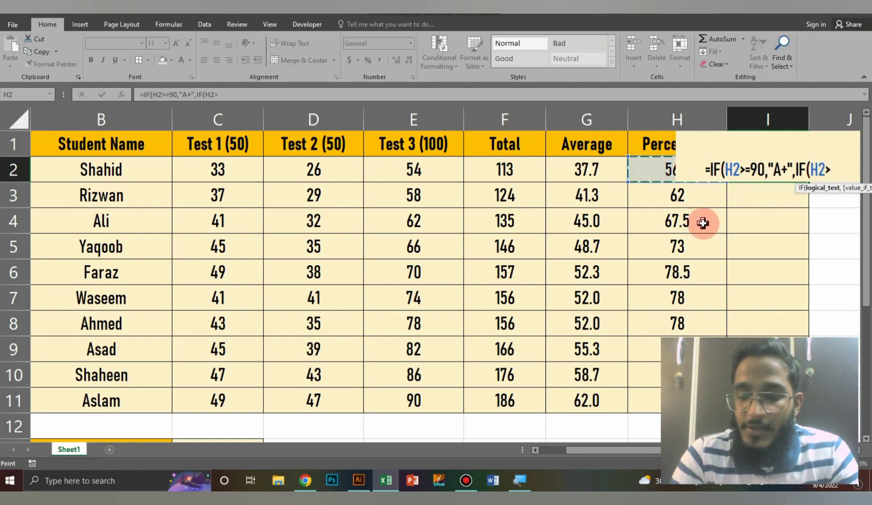
pyautogui.write('=')
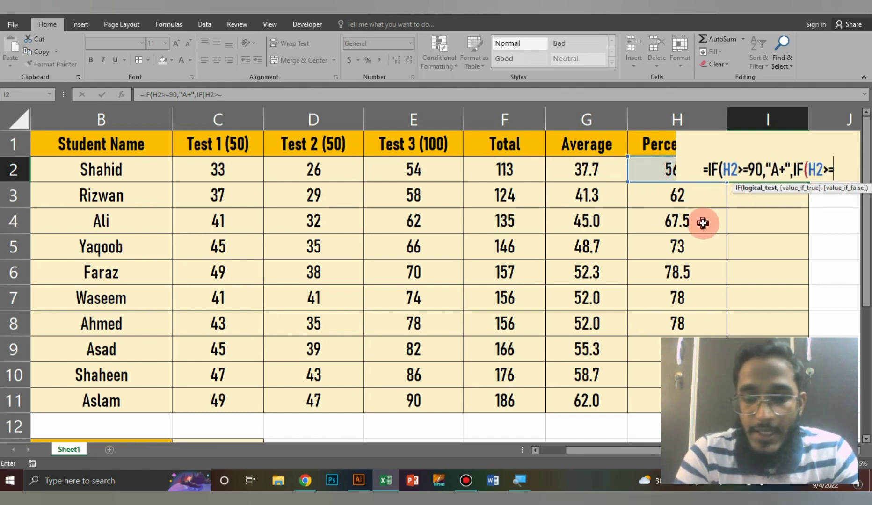
pyautogui.write('80')
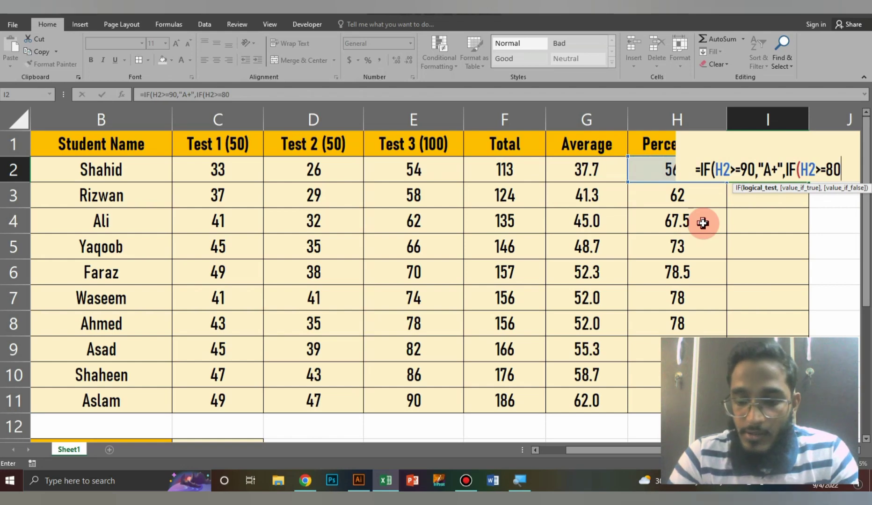
pyautogui.write(',"A')
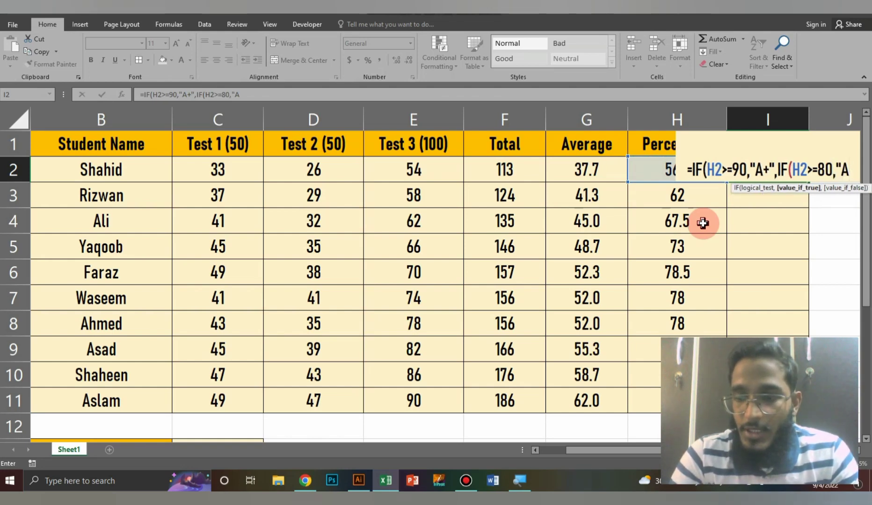
pyautogui.write('",IF')
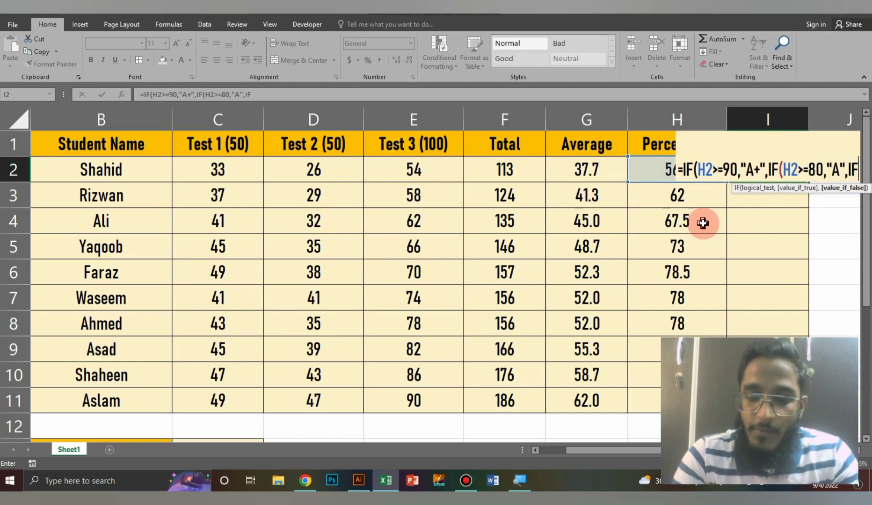
pyautogui.write('(')
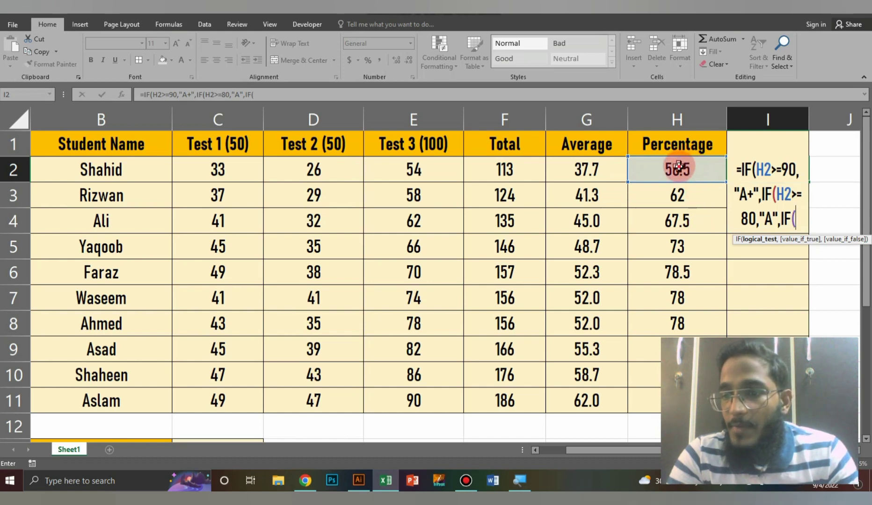
# Add the H2>=70 → "B+" and H2>=60 → "B" conditions, removing a stray bracket
pyautogui.click(678, 168)
pyautogui.write('>=')
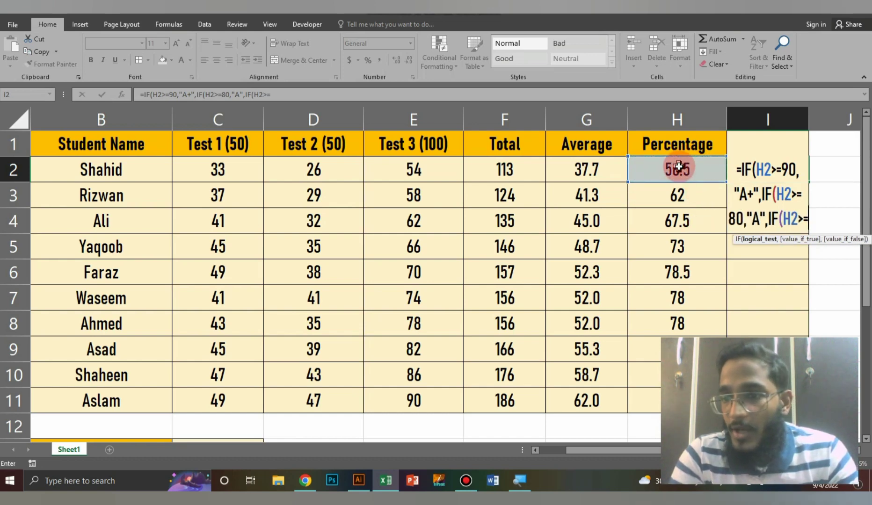
pyautogui.write('70')
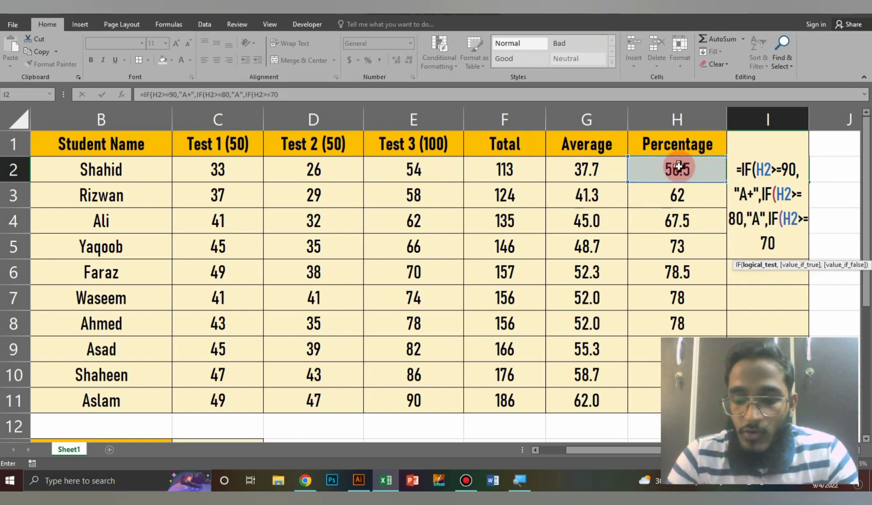
pyautogui.write(',"B')
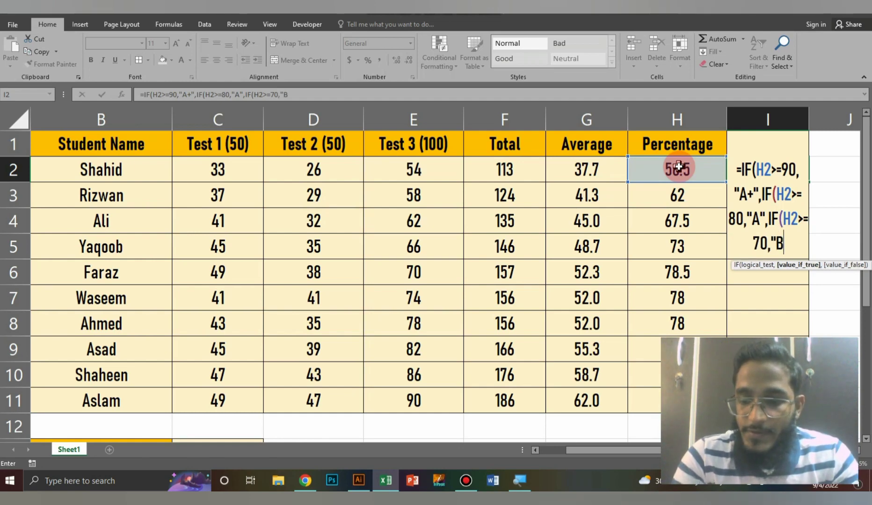
pyautogui.write('+"')
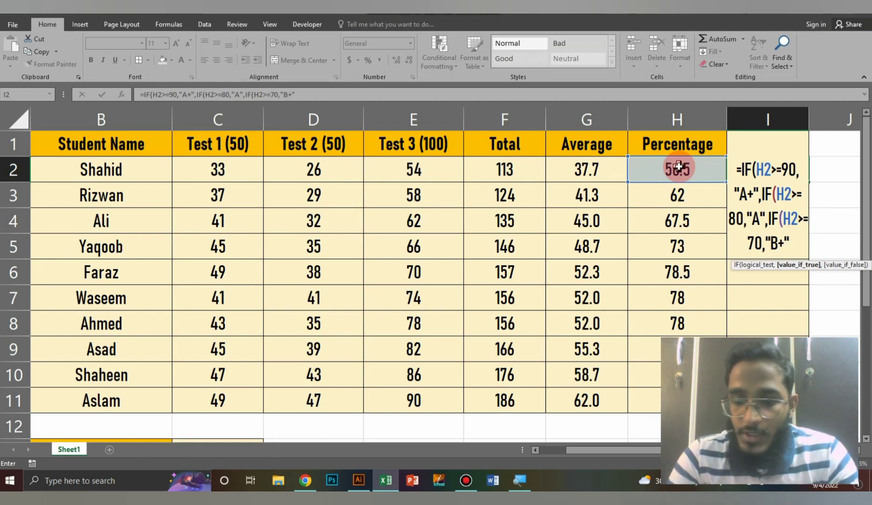
pyautogui.write(',IF)')
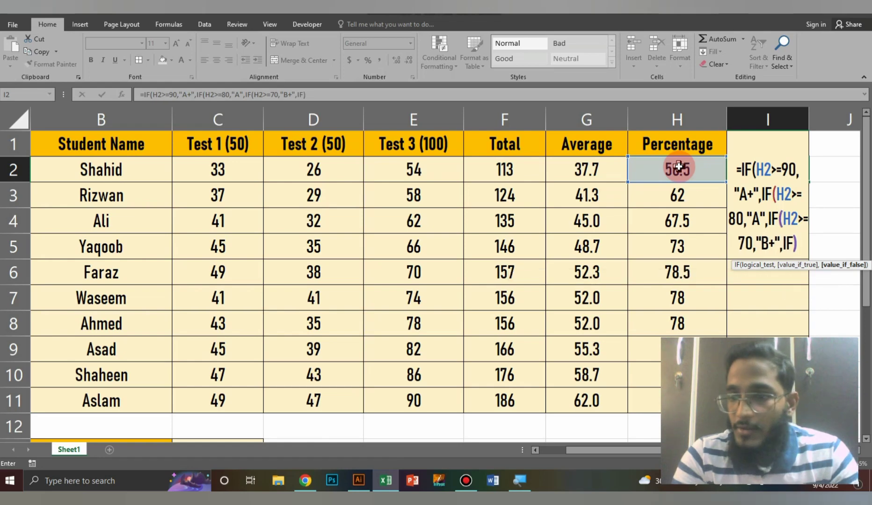
pyautogui.press('BackSpace')
pyautogui.write('(')
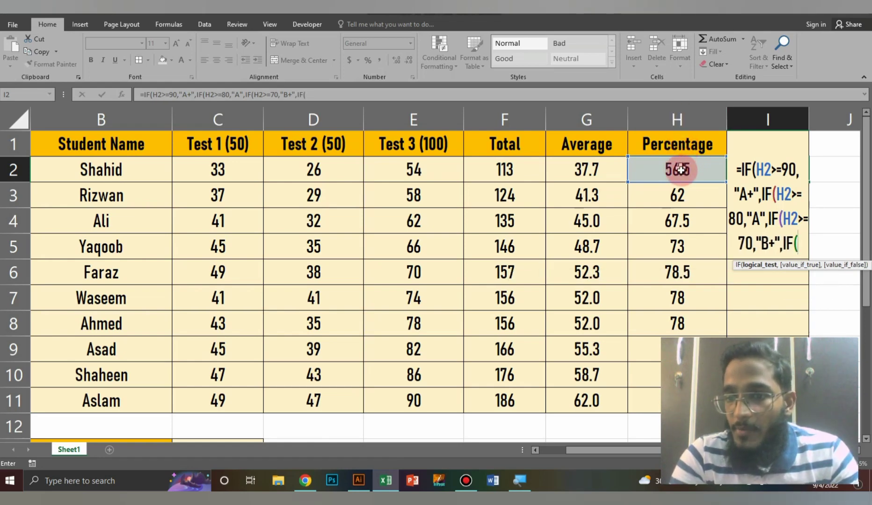
pyautogui.click(681, 170)
pyautogui.write('>')
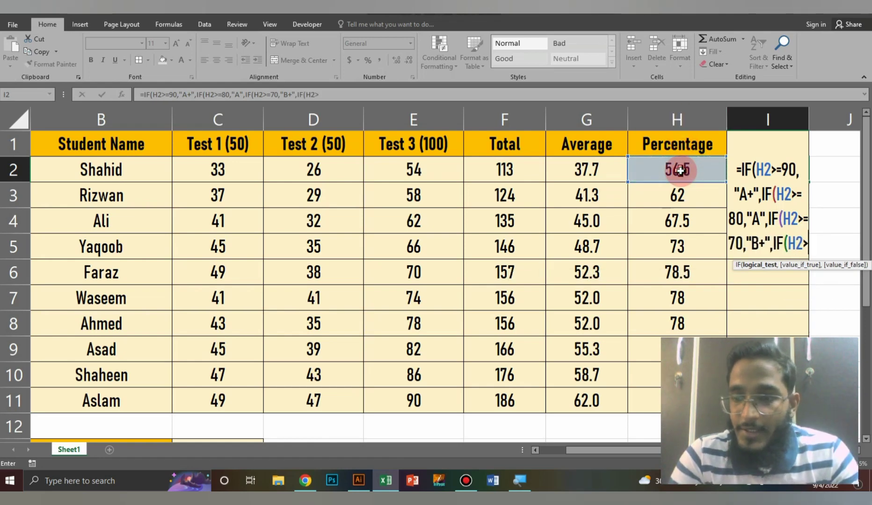
pyautogui.write('=')
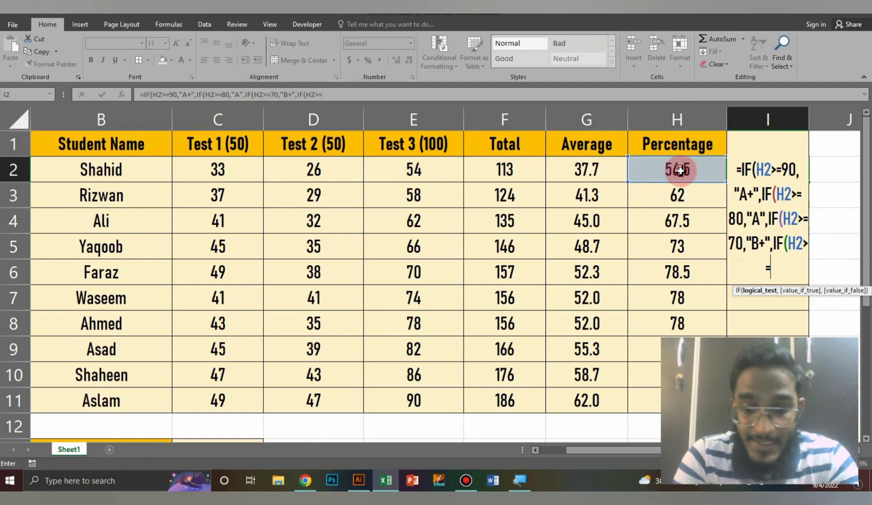
pyautogui.write('60')
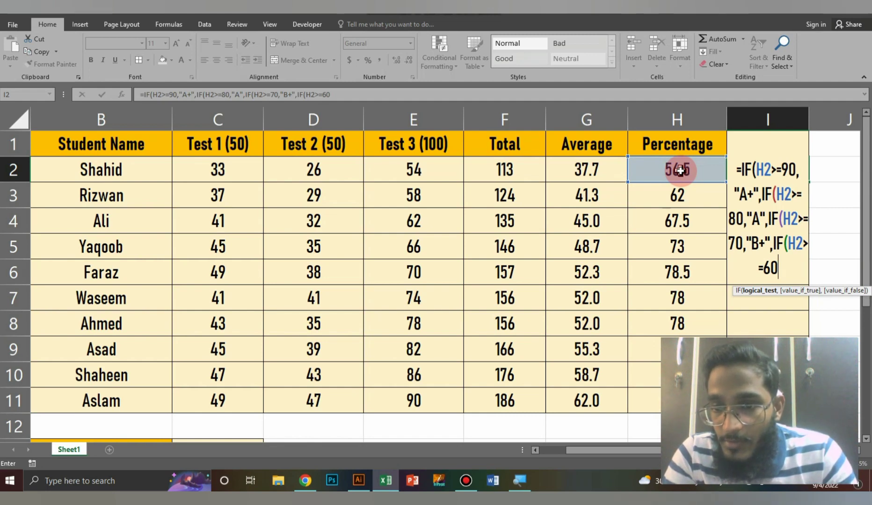
pyautogui.write(',')
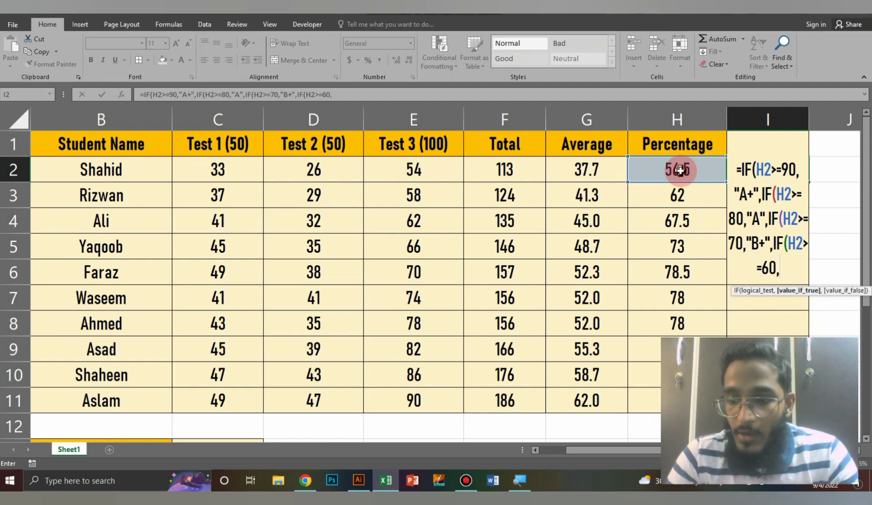
pyautogui.write('"B')
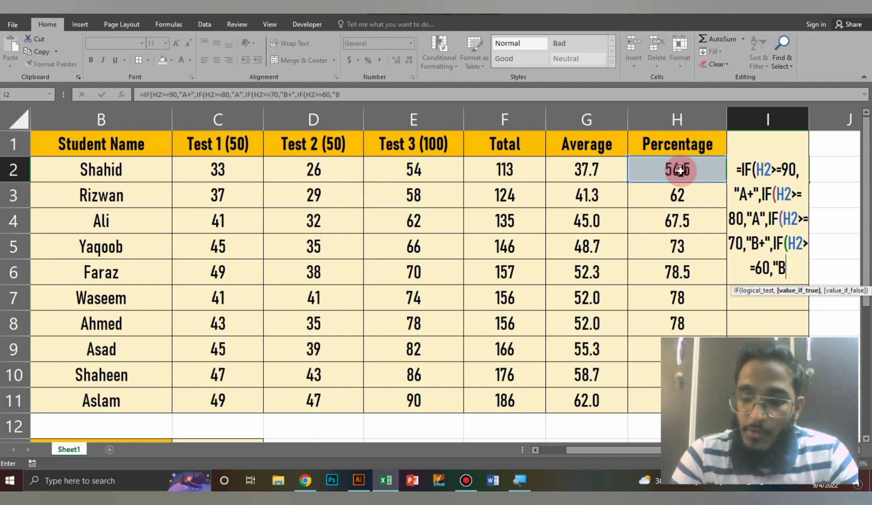
pyautogui.write('",I')
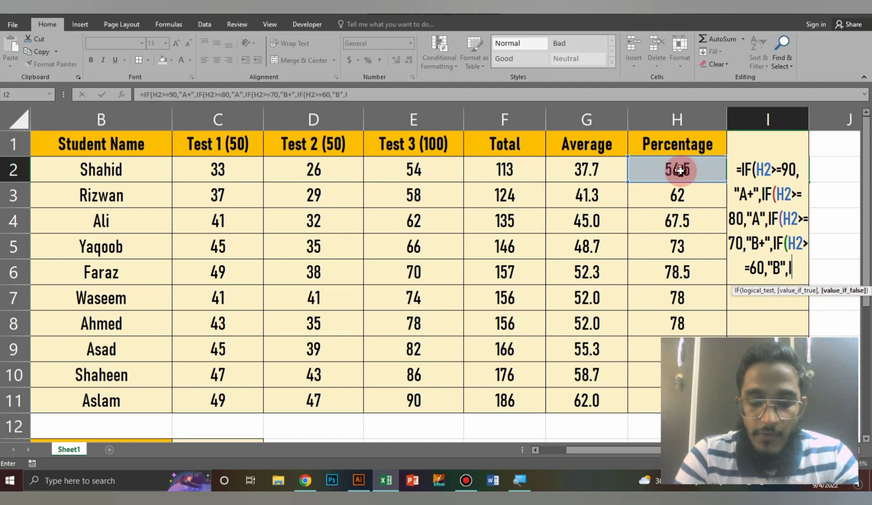
pyautogui.write('F(')
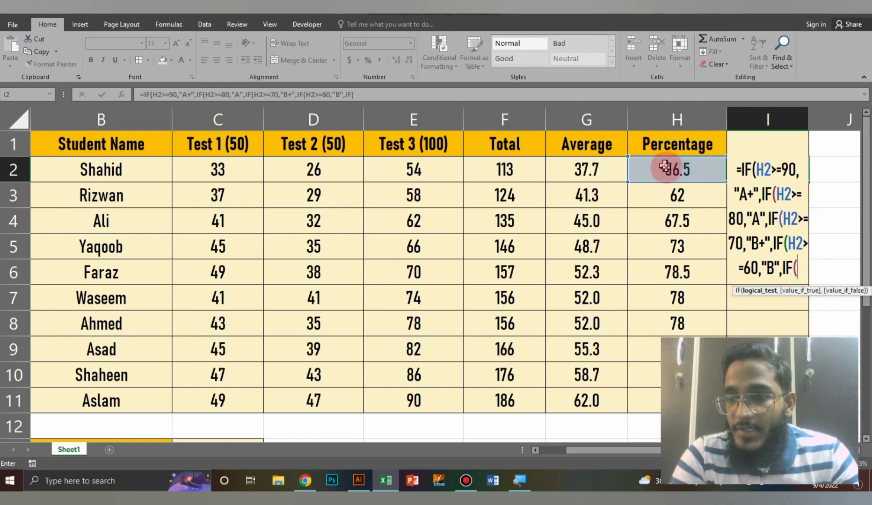
# Finish with H2>=50 → "C" and H2<50 → "F", close all brackets, and commit; I2 shows C
pyautogui.click(664, 169)
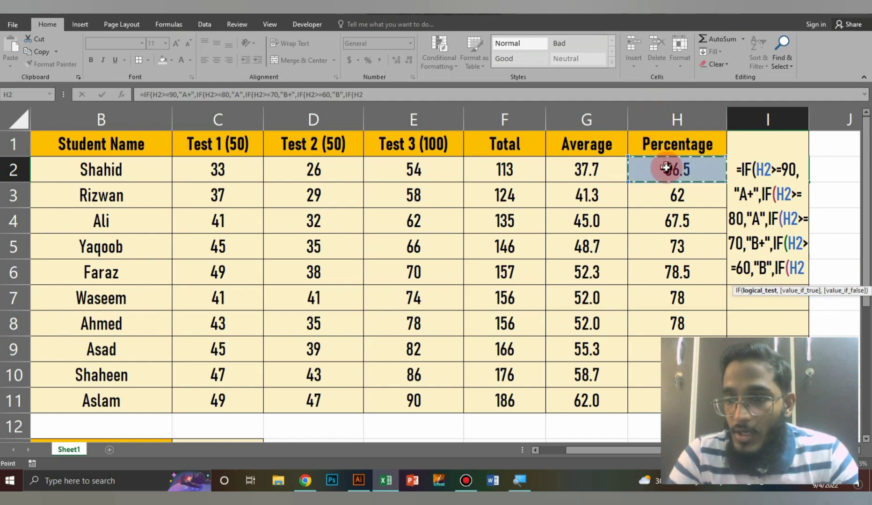
pyautogui.write('>=')
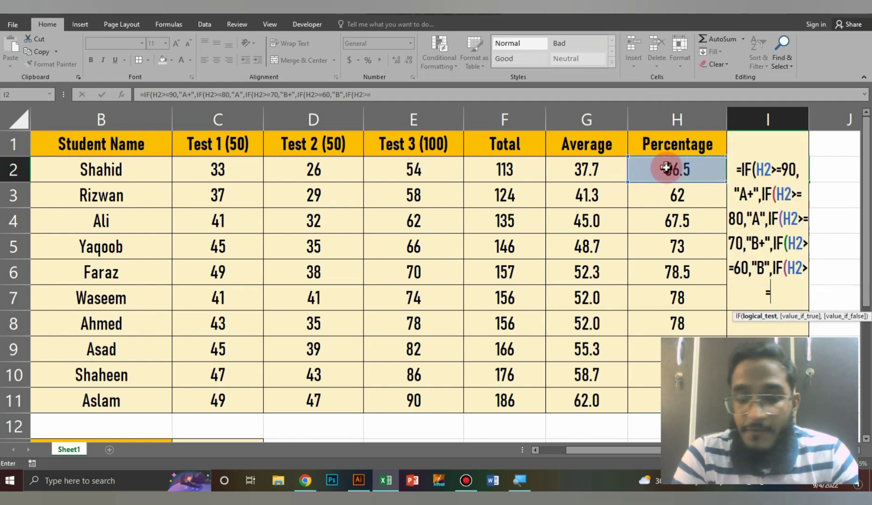
pyautogui.write('50')
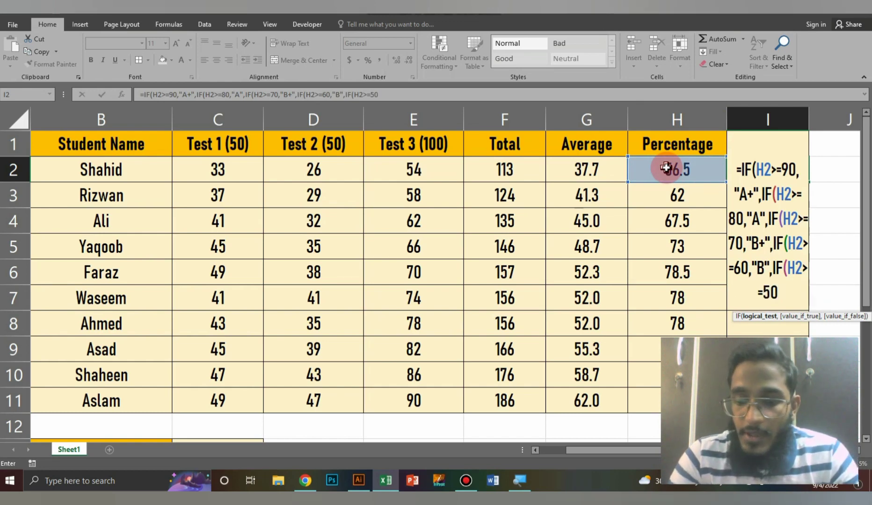
pyautogui.write(',"C')
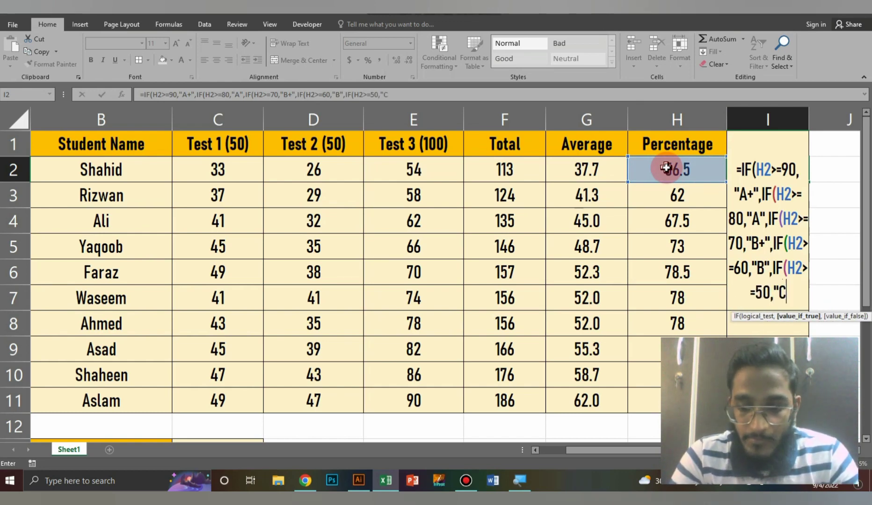
pyautogui.write('"')
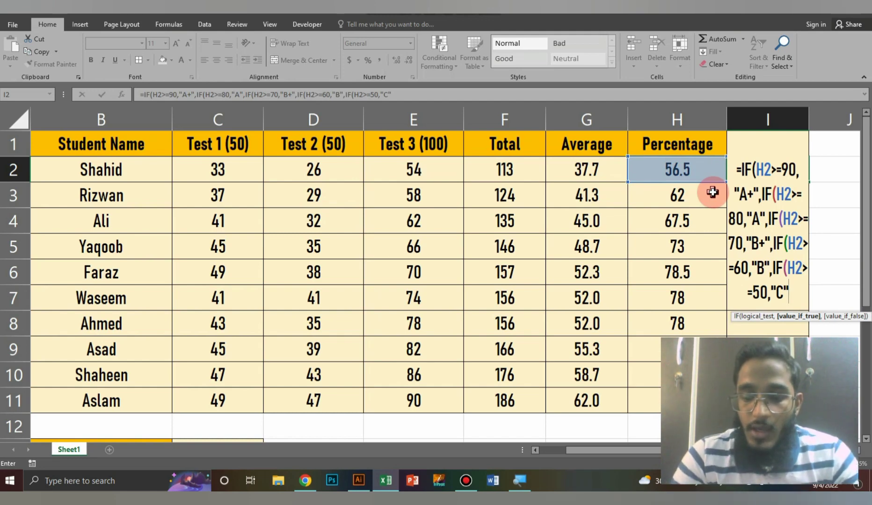
pyautogui.write(',IF')
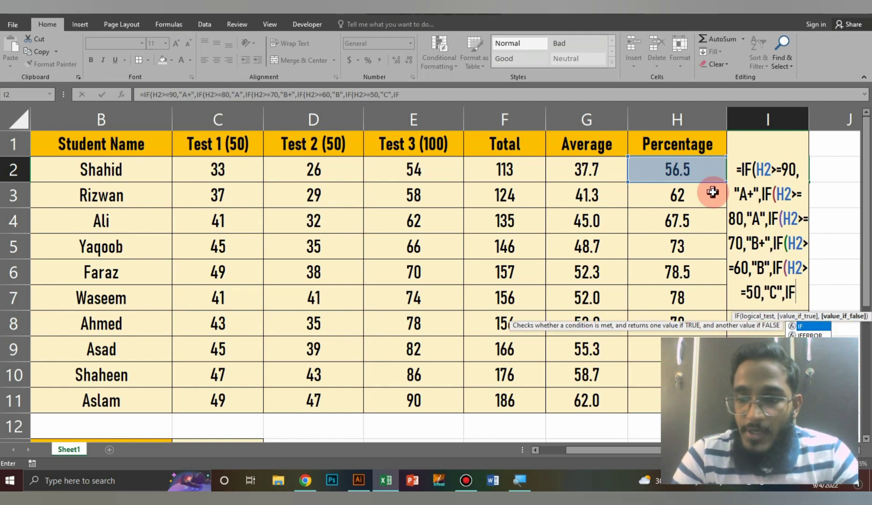
pyautogui.write('(')
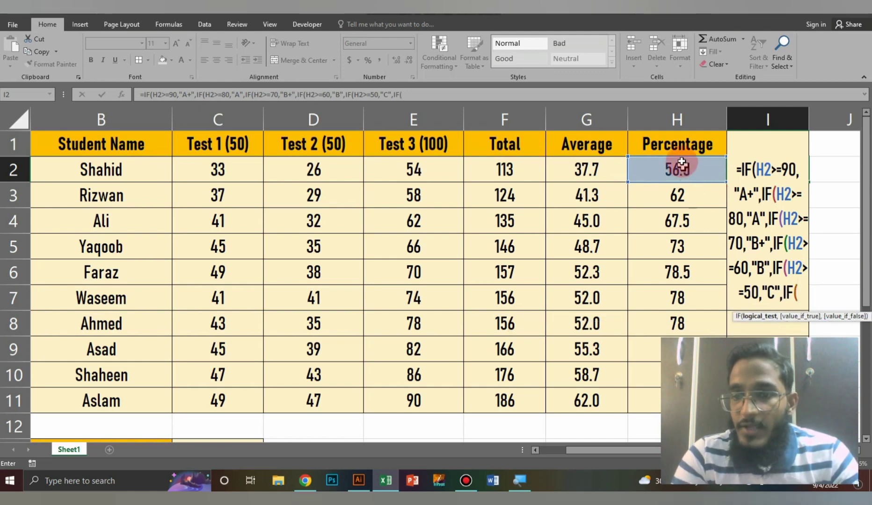
pyautogui.click(662, 169)
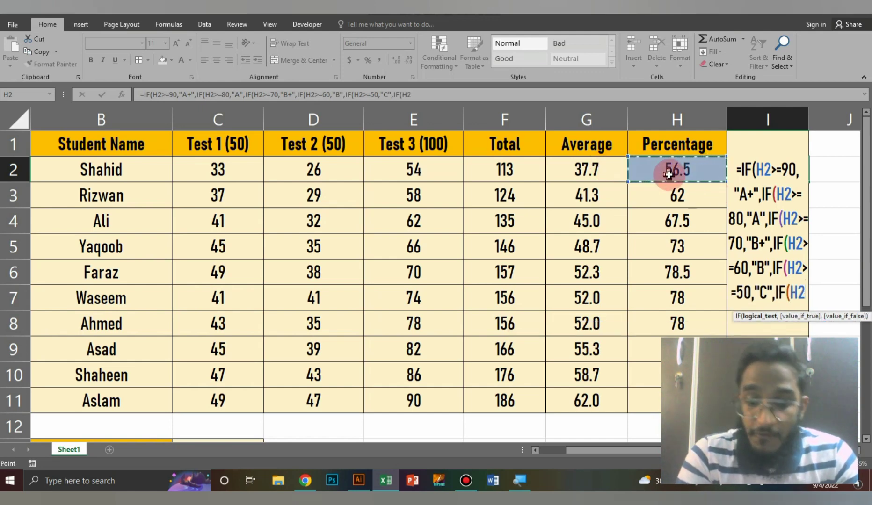
pyautogui.write('50')
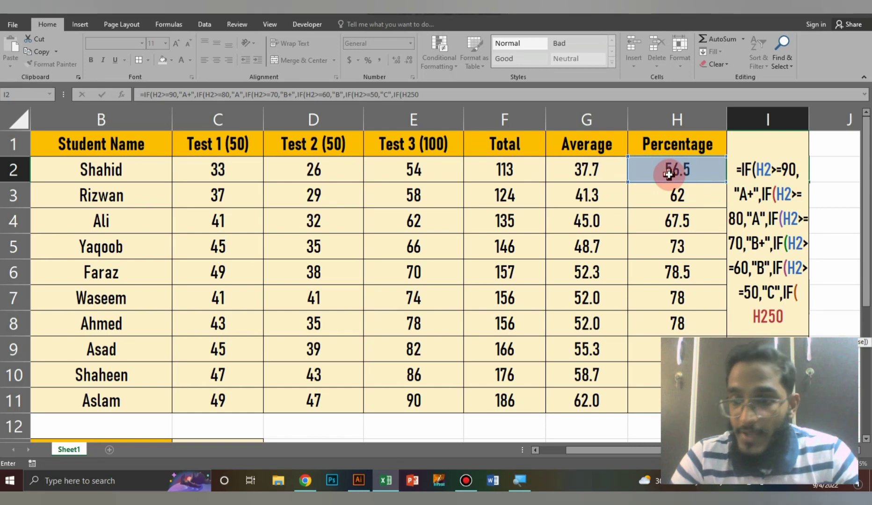
pyautogui.write('<')
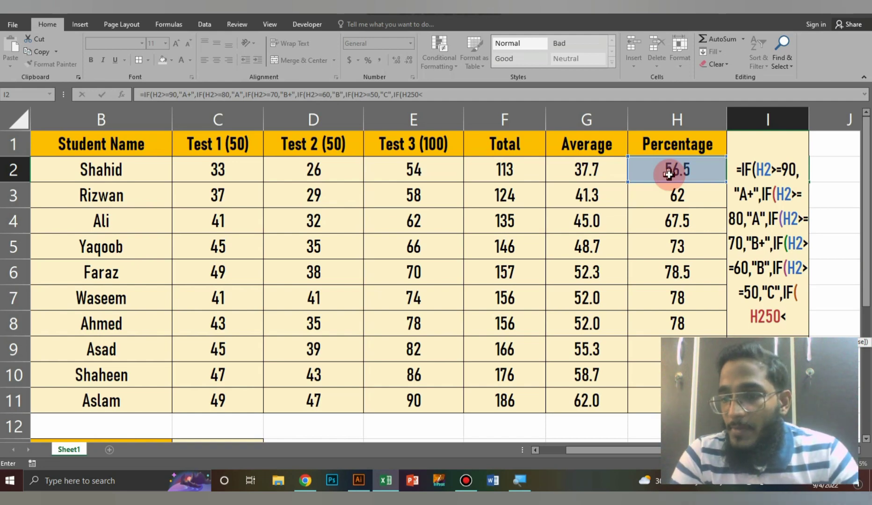
pyautogui.press('BackSpace')
pyautogui.press('BackSpace')
pyautogui.press('BackSpace')
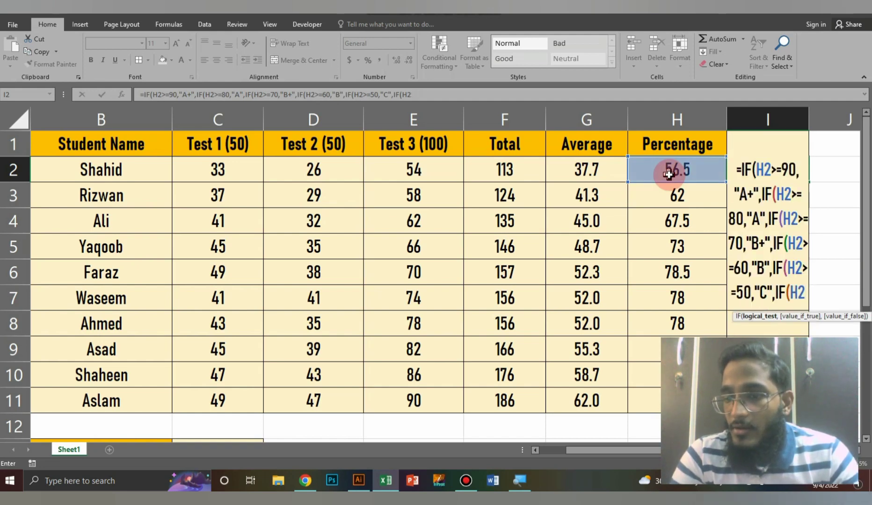
pyautogui.write('<')
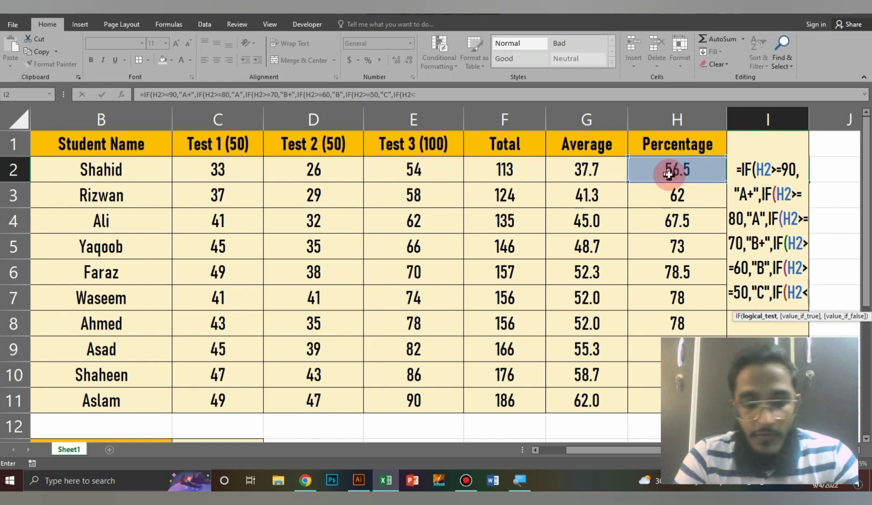
pyautogui.write('50,')
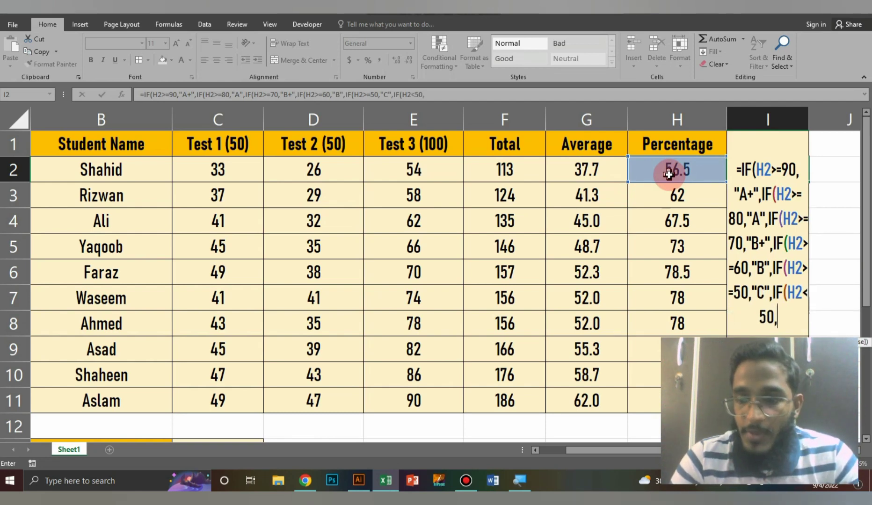
pyautogui.write('"F')
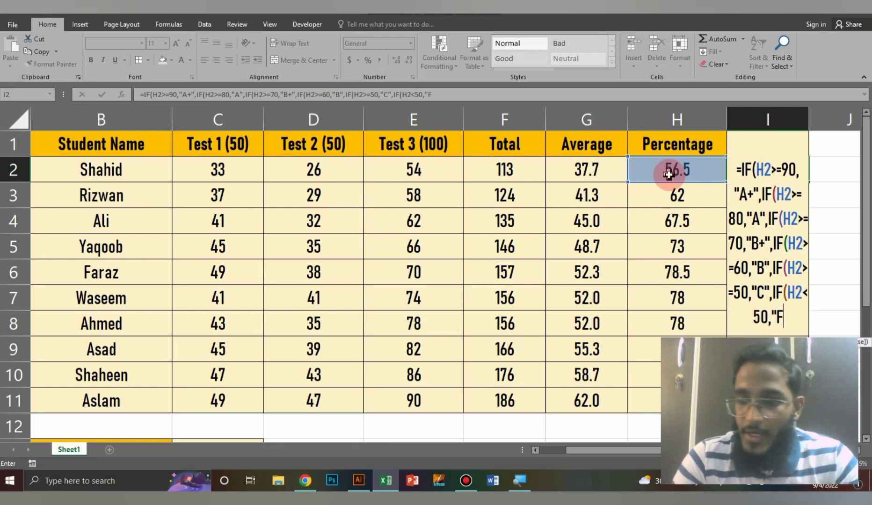
pyautogui.write('"')
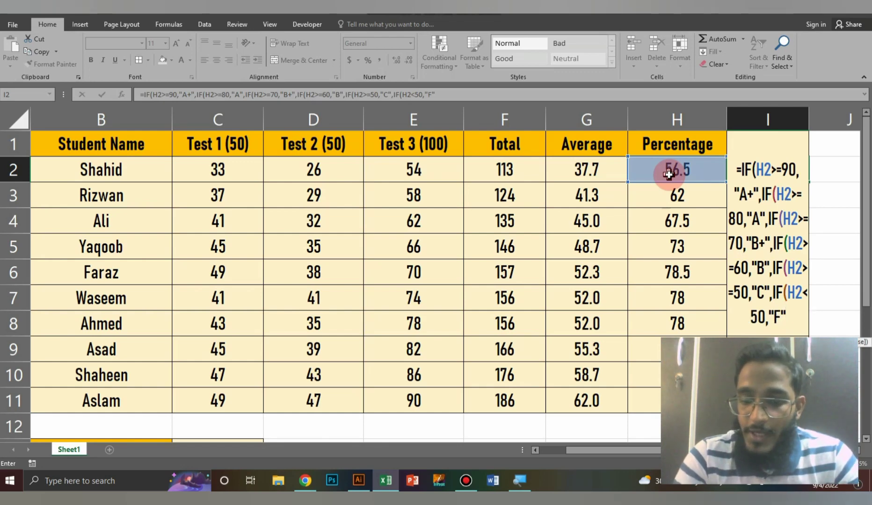
pyautogui.write(')))')
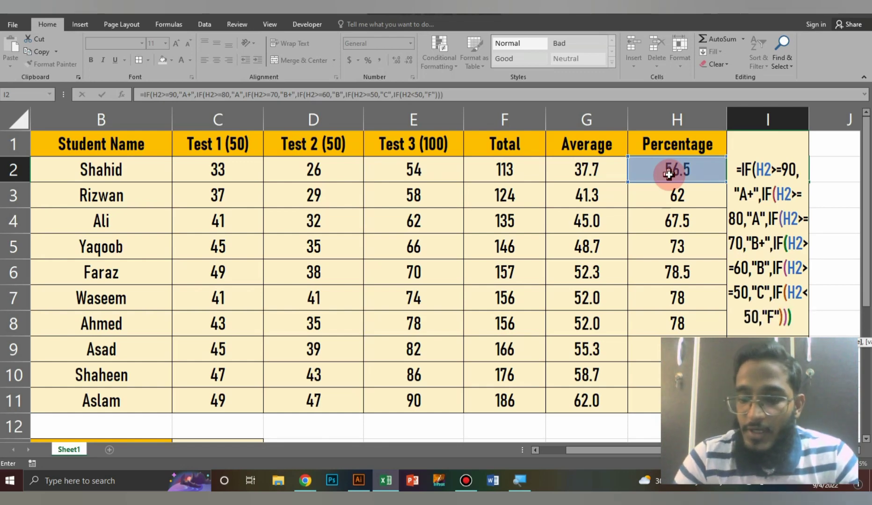
pyautogui.press('Return')
# Accept Excel's formula correction and fill the I2 grade formula down column I
pyautogui.click(668, 174)
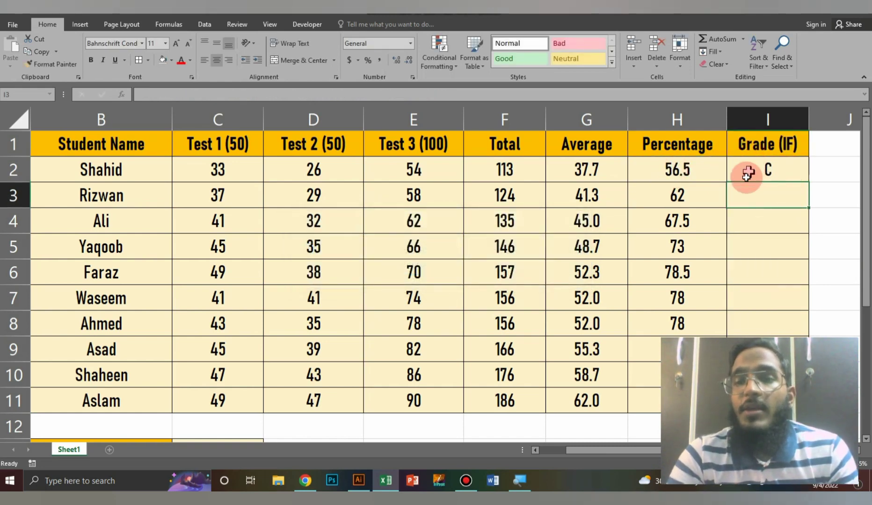
pyautogui.doubleClick(747, 173)
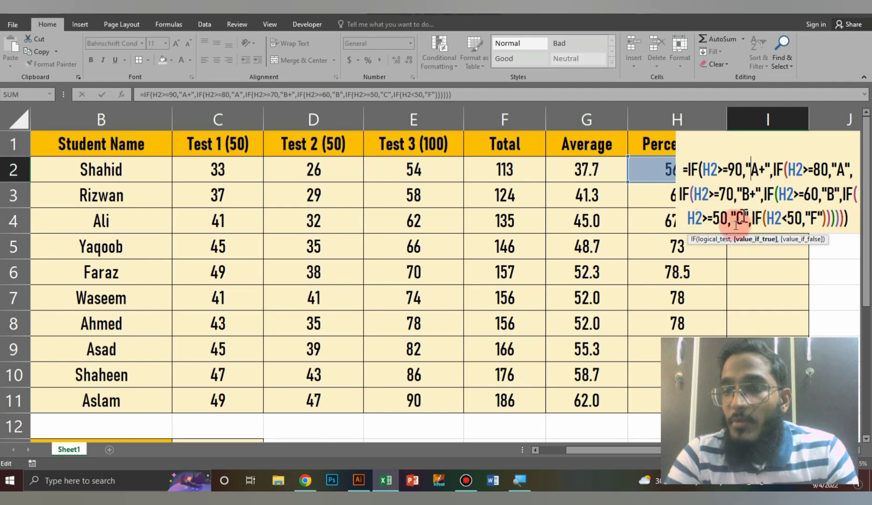
pyautogui.hotkey('ctrl', 'Return')
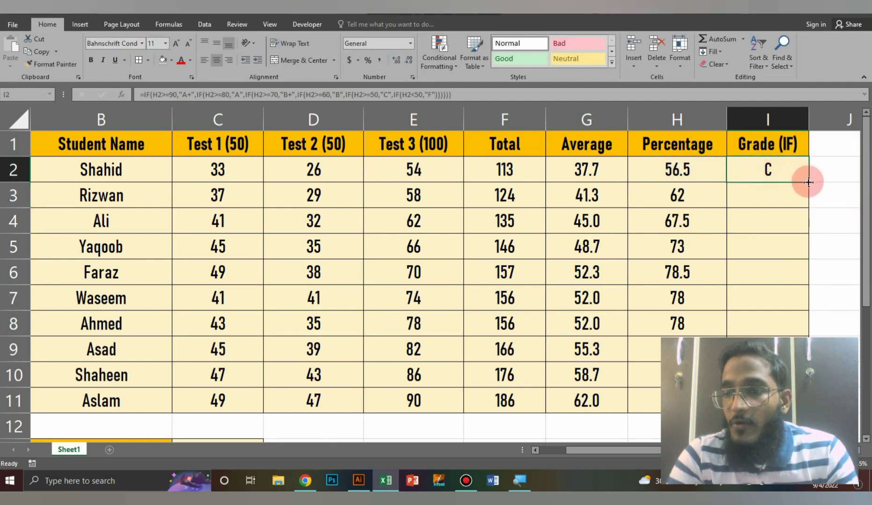
pyautogui.doubleClick(808, 182)
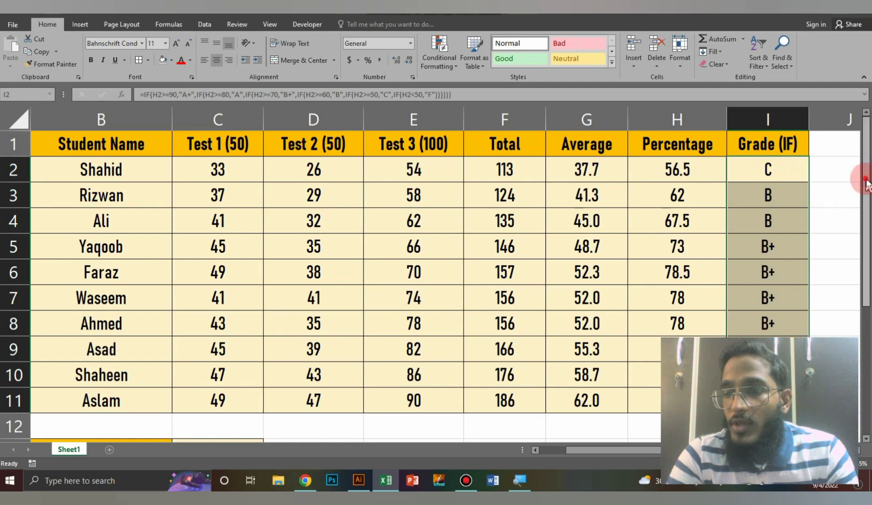
pyautogui.moveTo(865, 182); pyautogui.dragTo(865, 188)
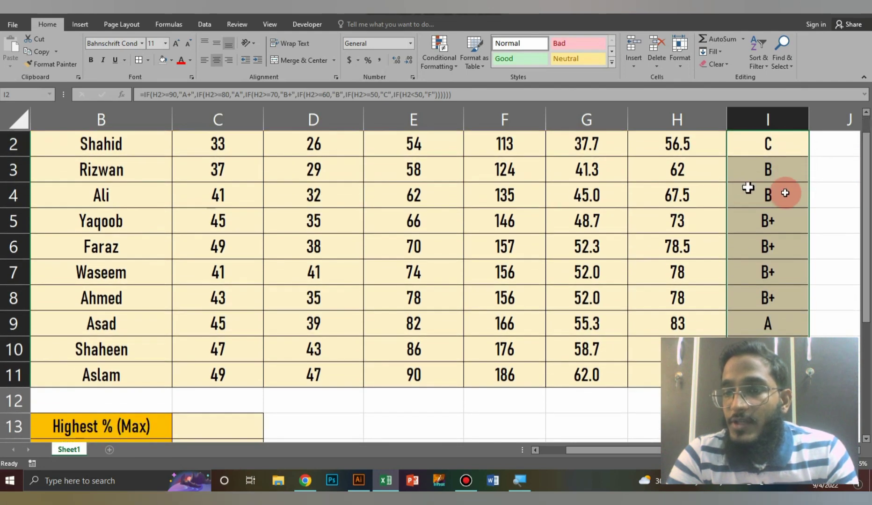
# Spot-check the copied grade formulas in I3 and I9 without changing them
pyautogui.doubleClick(769, 169)
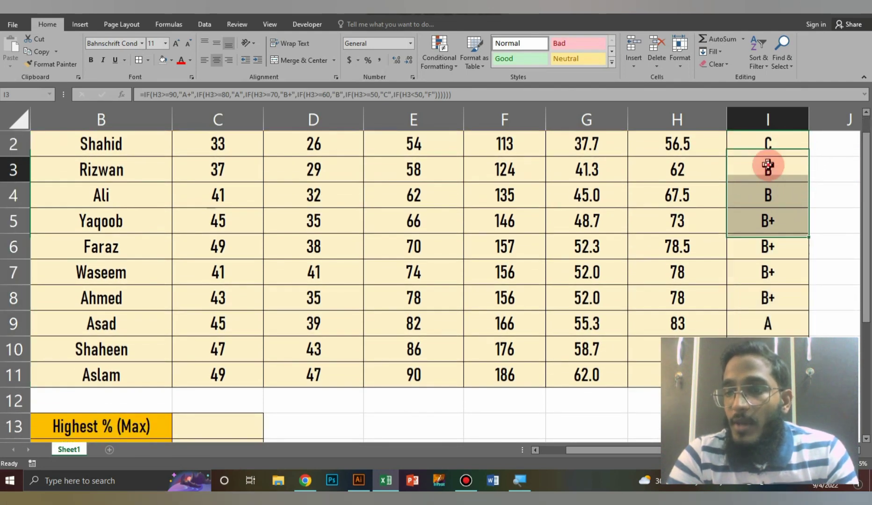
pyautogui.click(812, 194)
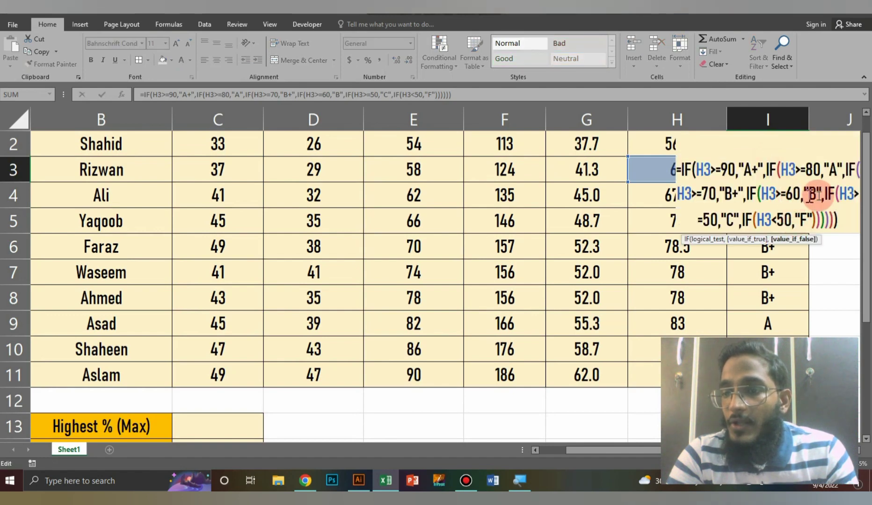
pyautogui.press('Return')
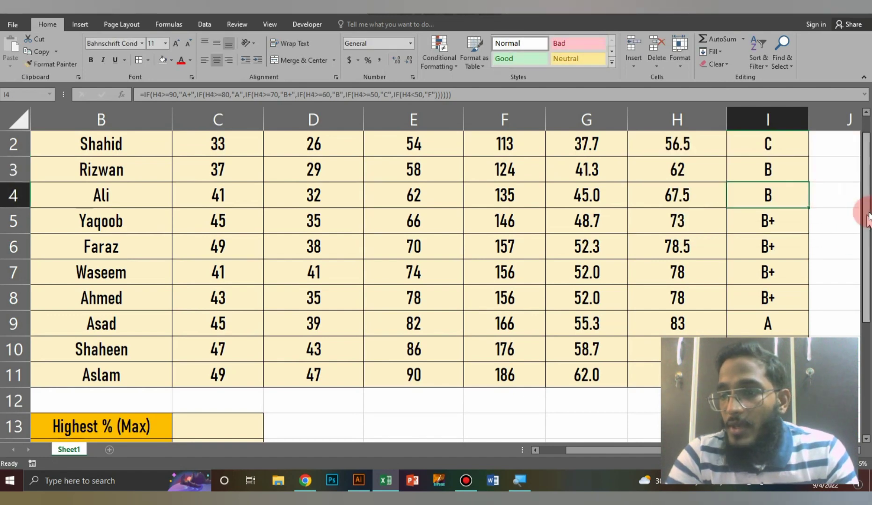
pyautogui.scroll(-1, 866, 217)
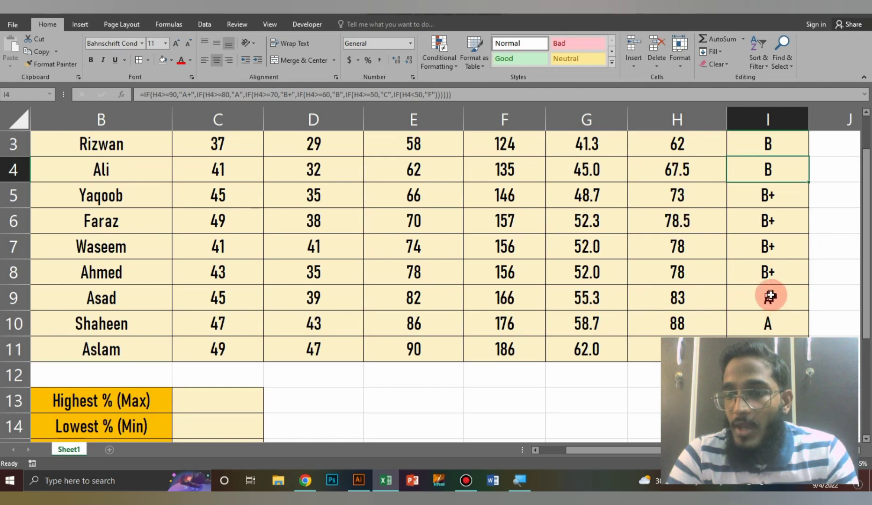
pyautogui.doubleClick(774, 297)
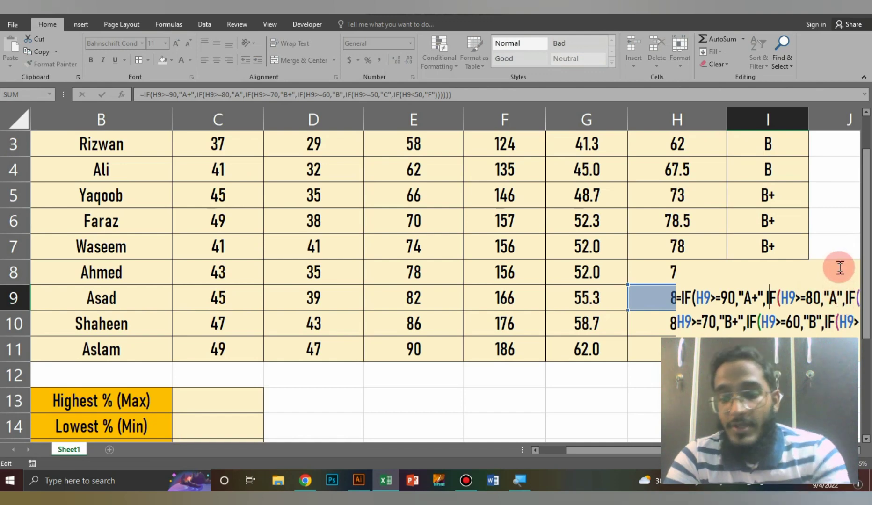
pyautogui.press('Return')
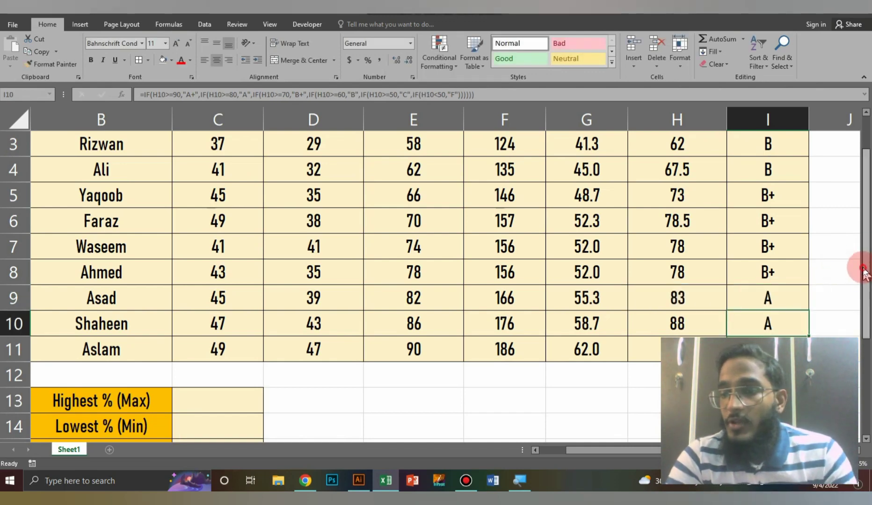
pyautogui.scroll(1, 863, 274)
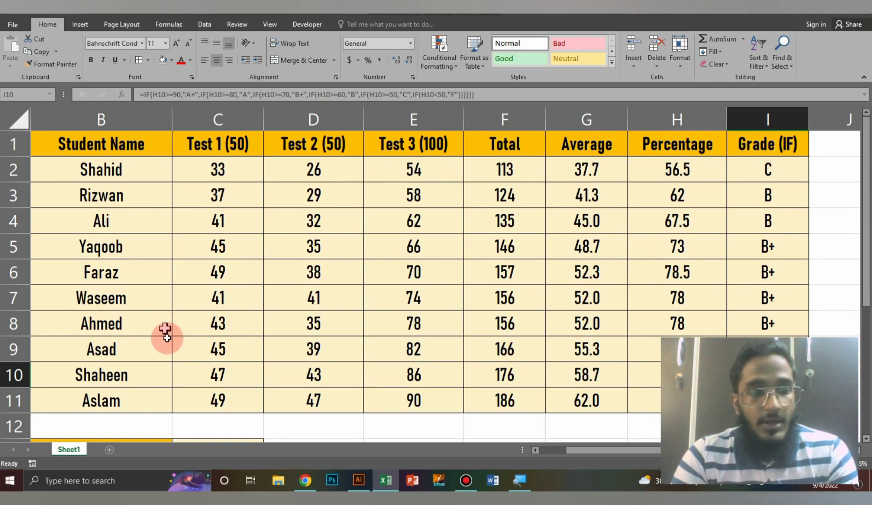
pyautogui.scroll(-1, 168, 338)
pyautogui.click(367, 347)
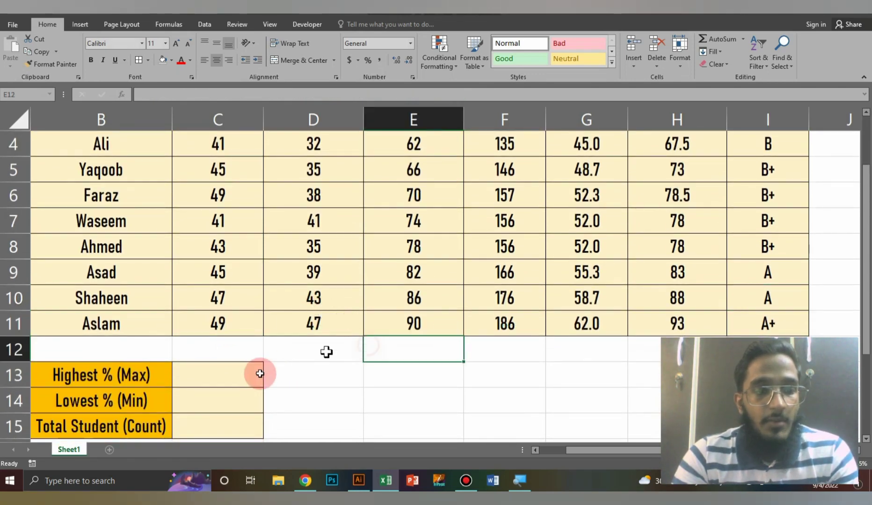
pyautogui.scroll(-1, 240, 374)
pyautogui.scroll(-1, 240, 373)
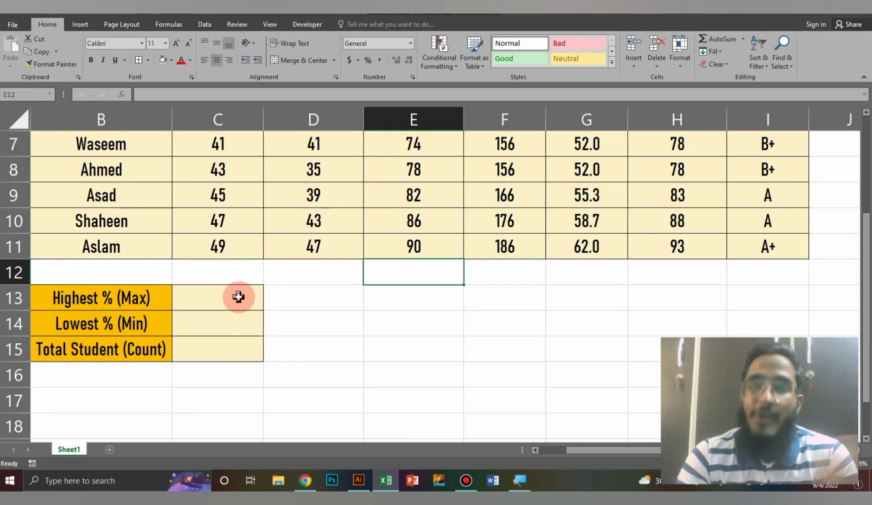
pyautogui.scroll(2, 387, 294)
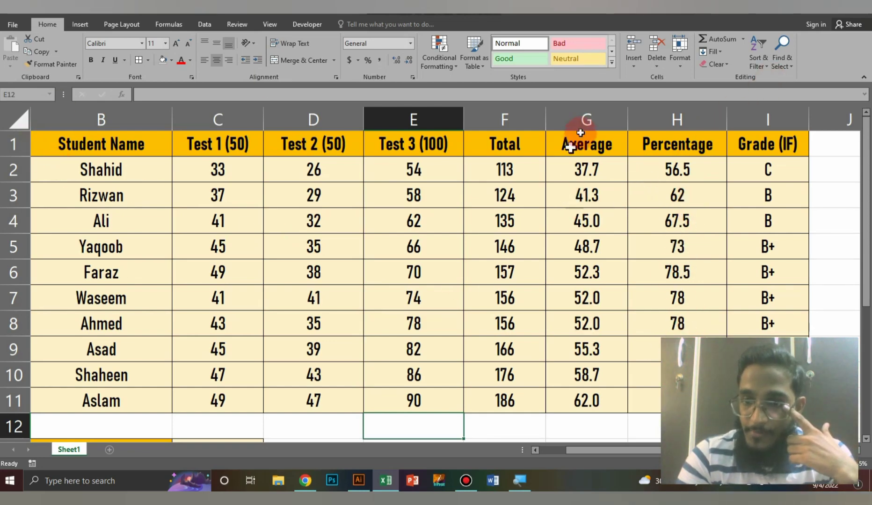
pyautogui.scroll(-2, 355, 280)
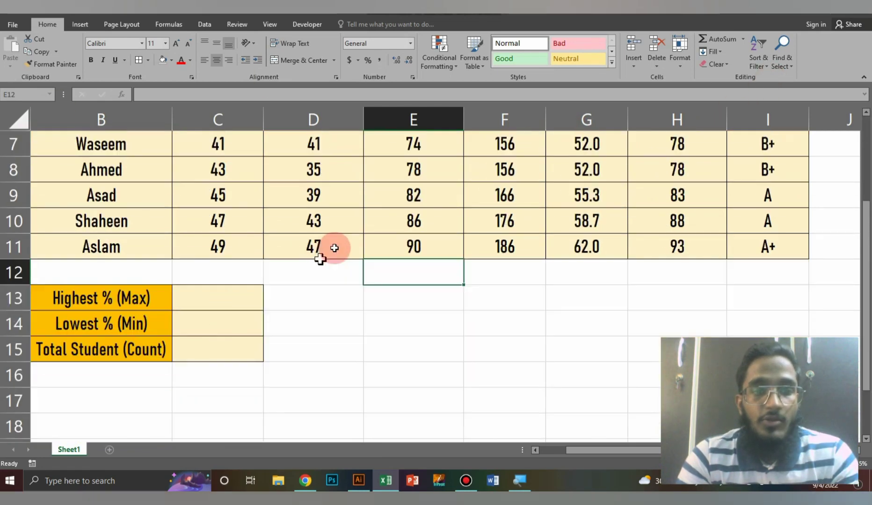
pyautogui.click(206, 294)
pyautogui.write('=')
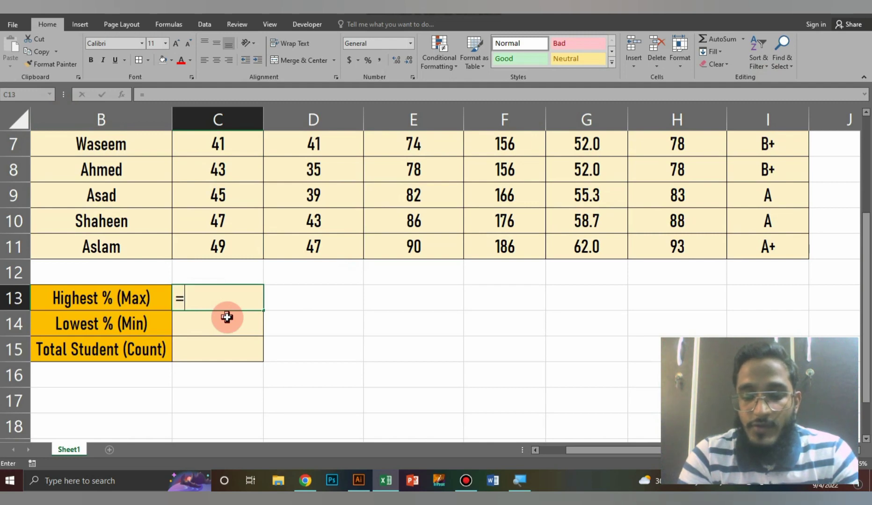
# Enter =MAX(H2:H11) in the Highest % (Max) cell, giving 93
pyautogui.write('MAX')
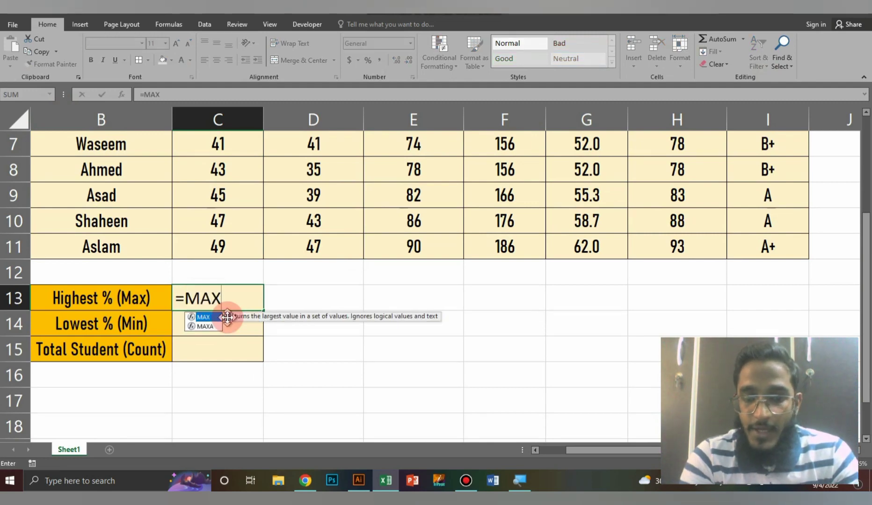
pyautogui.doubleClick(228, 317)
pyautogui.scroll(2, 533, 236)
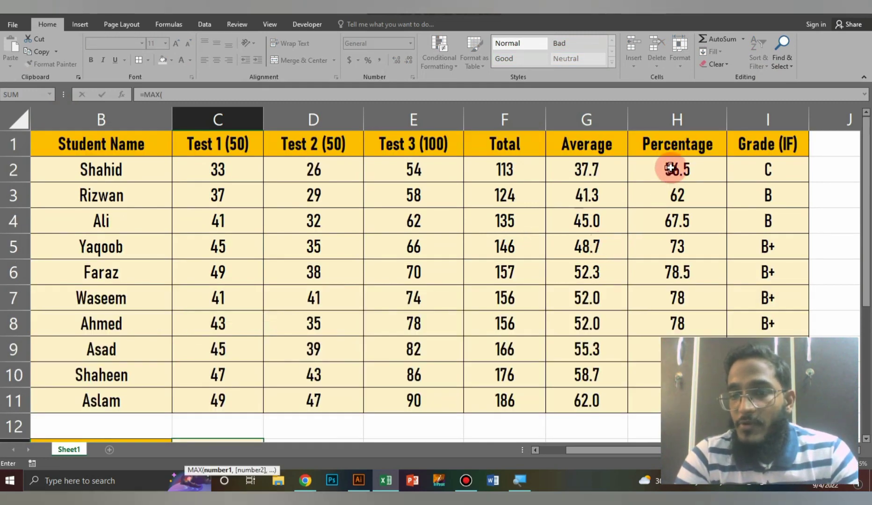
pyautogui.moveTo(670, 167); pyautogui.dragTo(678, 400)
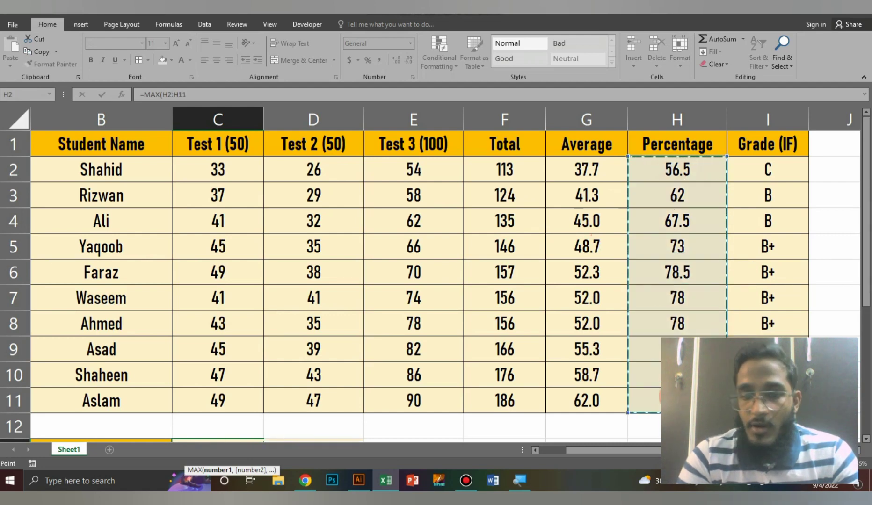
pyautogui.write(')')
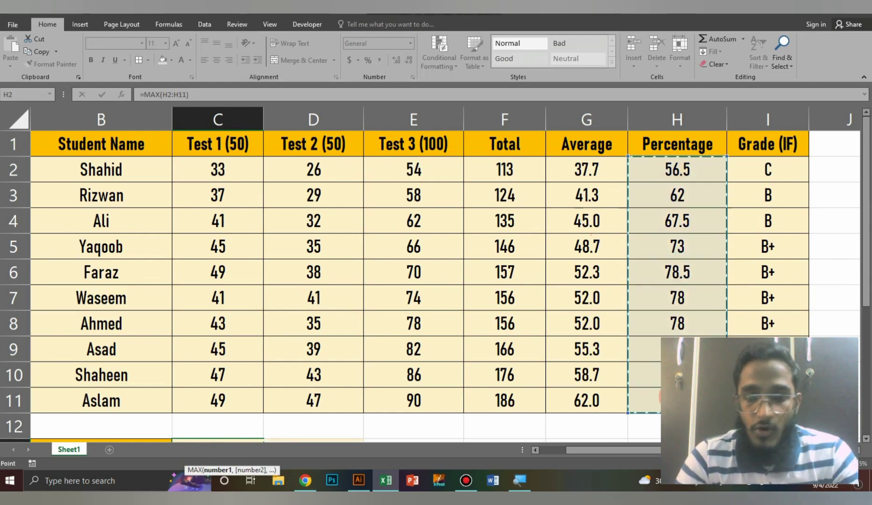
pyautogui.press('Return')
# Verify the 93 result against the top percentage in row 11 (H11)
pyautogui.scroll(-2, 483, 336)
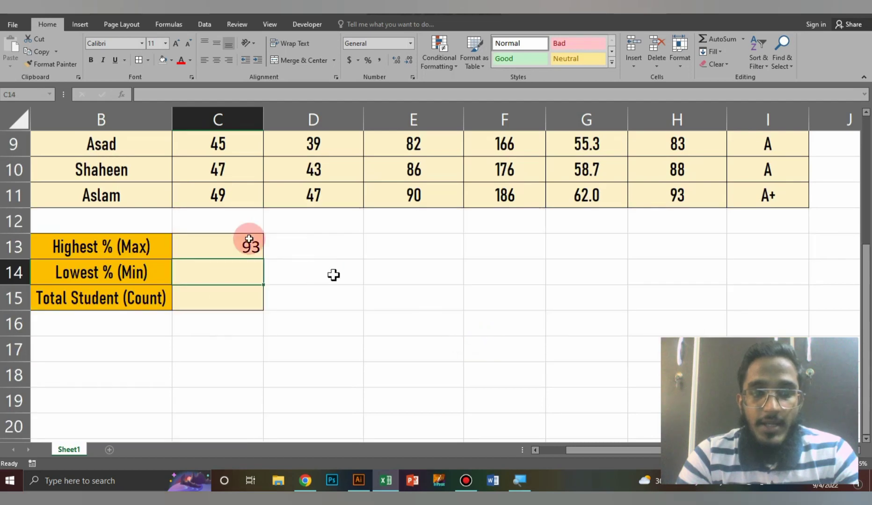
pyautogui.click(234, 243)
pyautogui.scroll(1, 732, 247)
pyautogui.scroll(2, 734, 247)
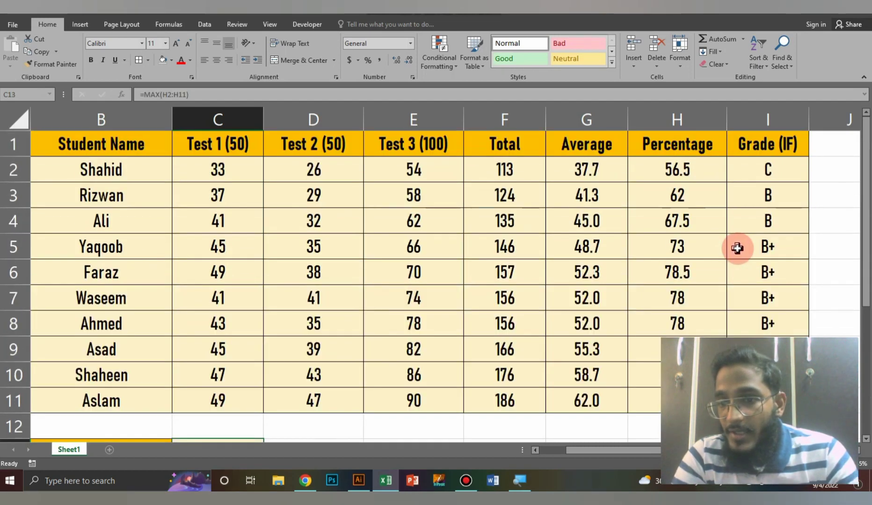
pyautogui.scroll(-2, 655, 245)
pyautogui.click(692, 247)
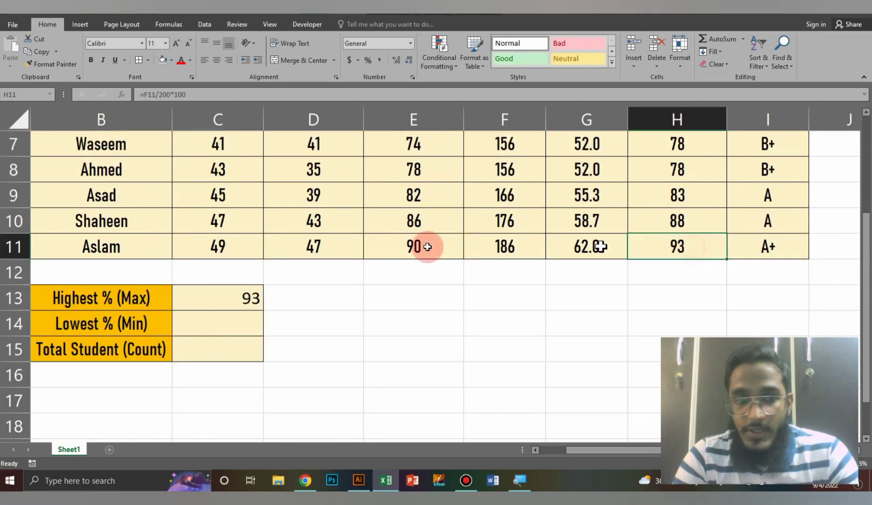
pyautogui.moveTo(427, 247); pyautogui.dragTo(156, 242)
pyautogui.click(346, 306)
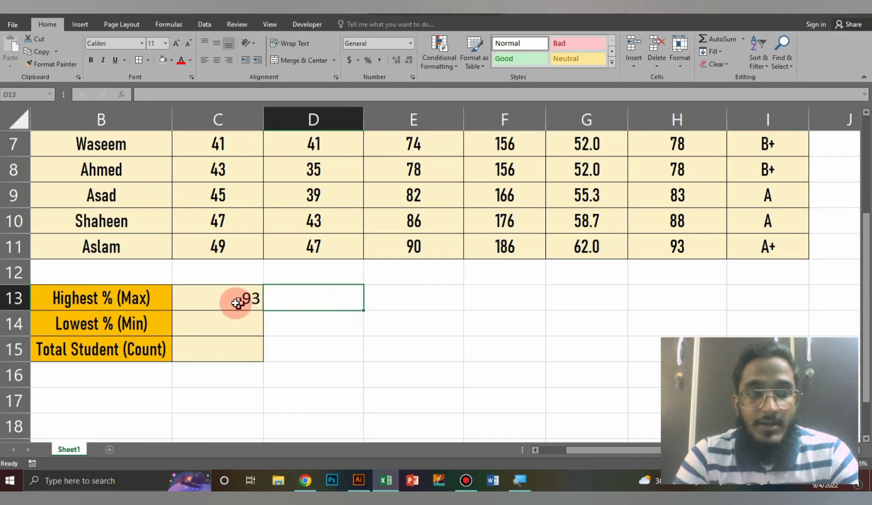
pyautogui.click(236, 303)
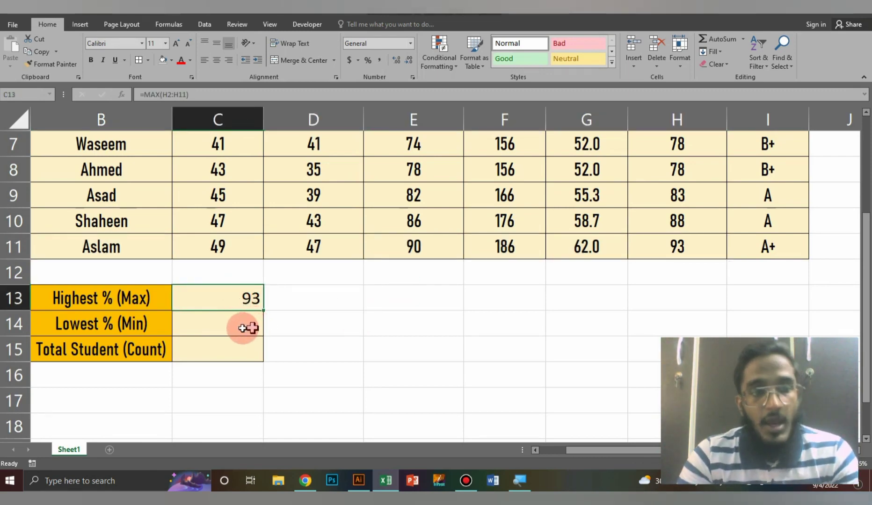
pyautogui.click(243, 327)
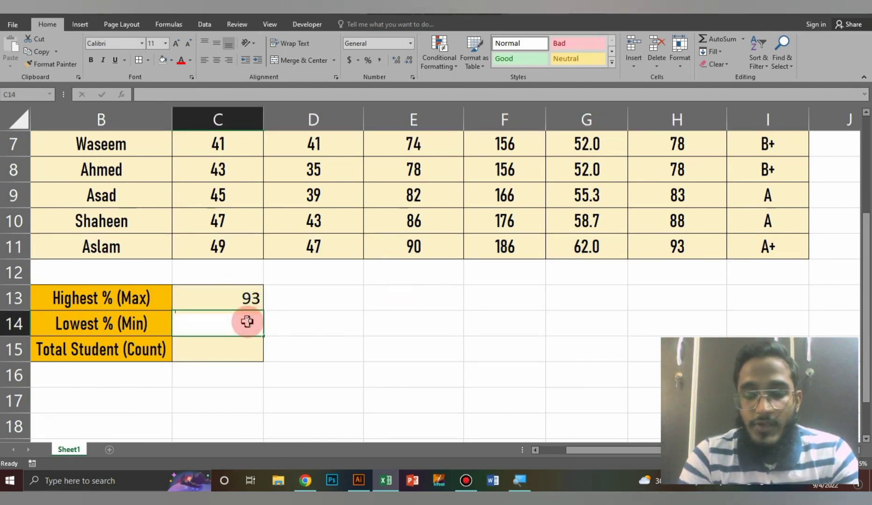
# Enter =MIN(H2:H11) in the Lowest % (Min) cell, giving 56.5
pyautogui.write('=MIN')
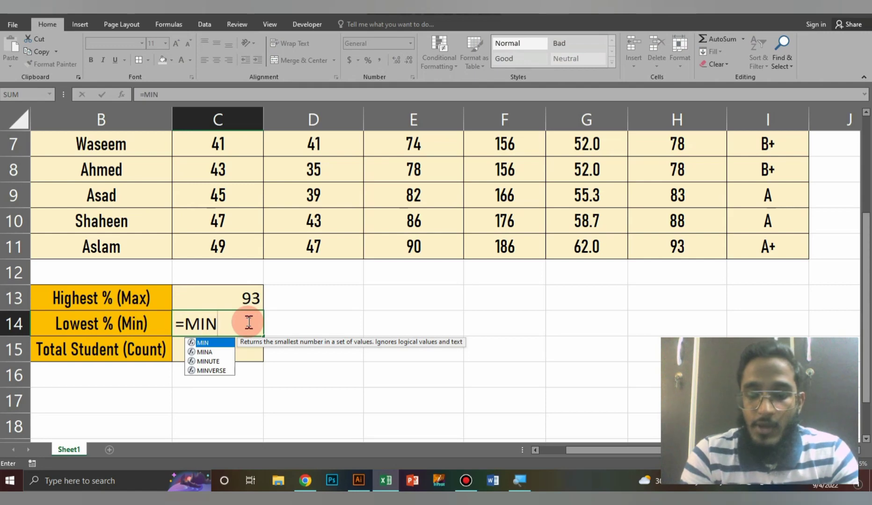
pyautogui.write('(')
pyautogui.scroll(2, 679, 255)
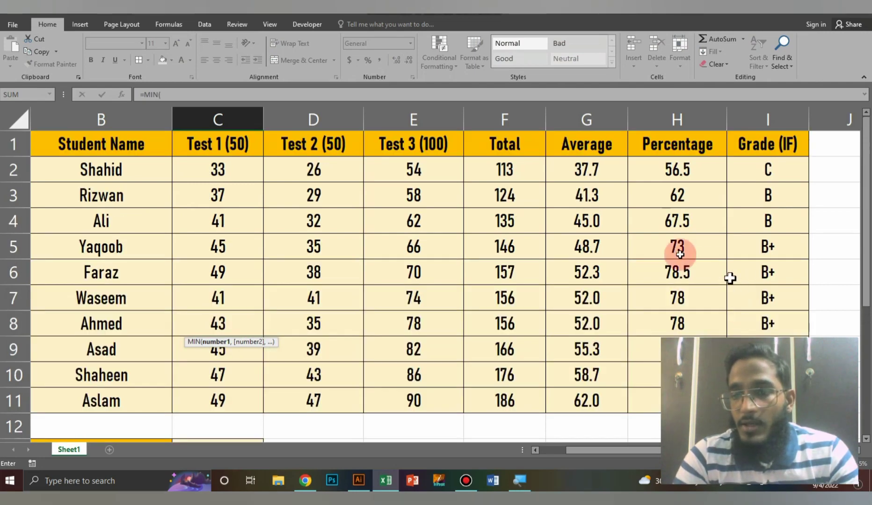
pyautogui.moveTo(679, 169); pyautogui.dragTo(676, 400)
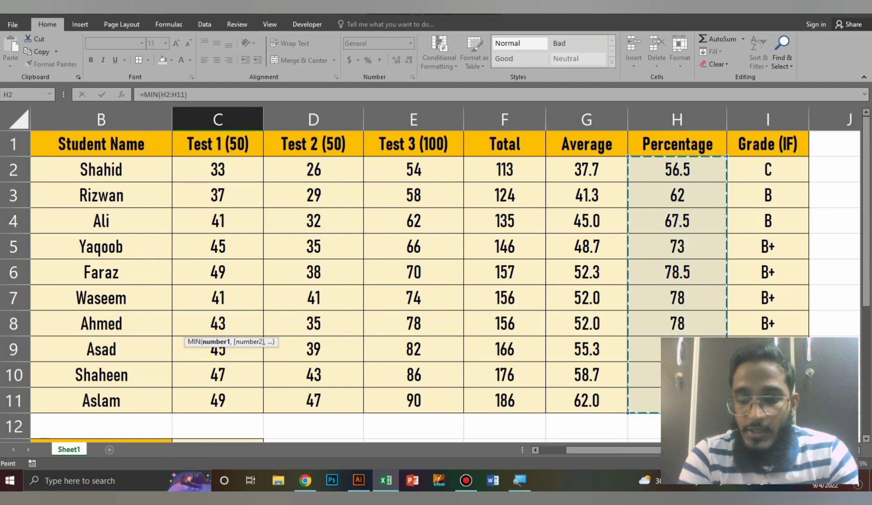
pyautogui.press('Return')
pyautogui.scroll(-1, 655, 397)
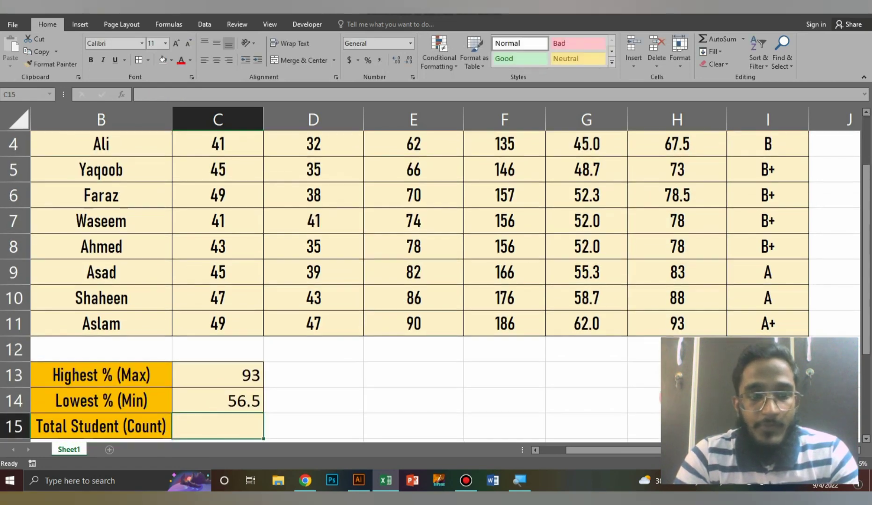
pyautogui.scroll(-2, 655, 398)
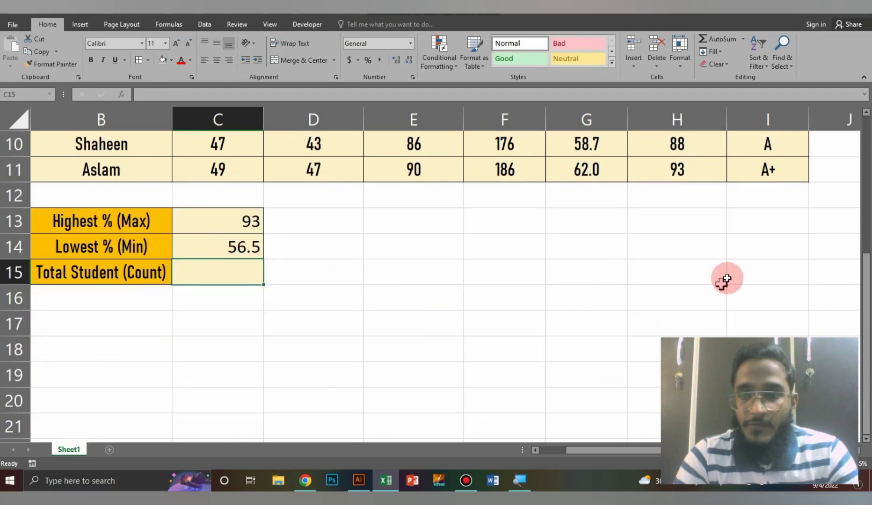
pyautogui.scroll(3, 724, 278)
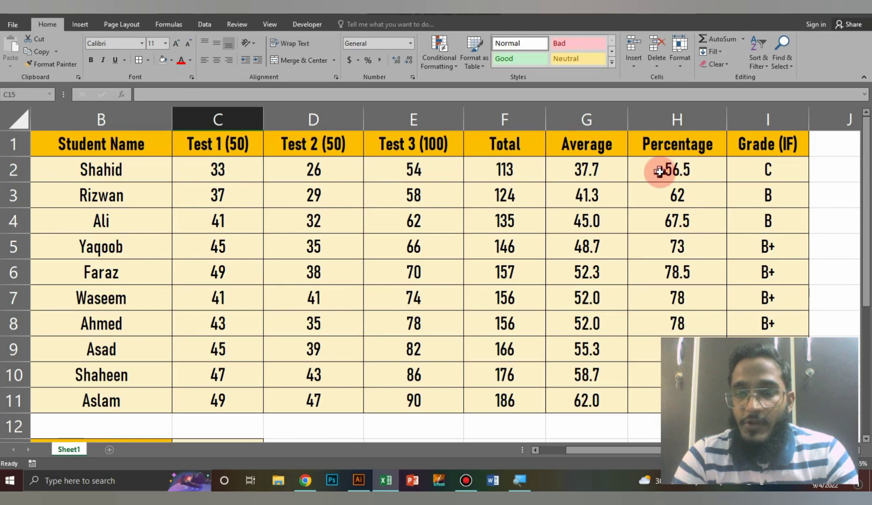
pyautogui.scroll(-2, 329, 261)
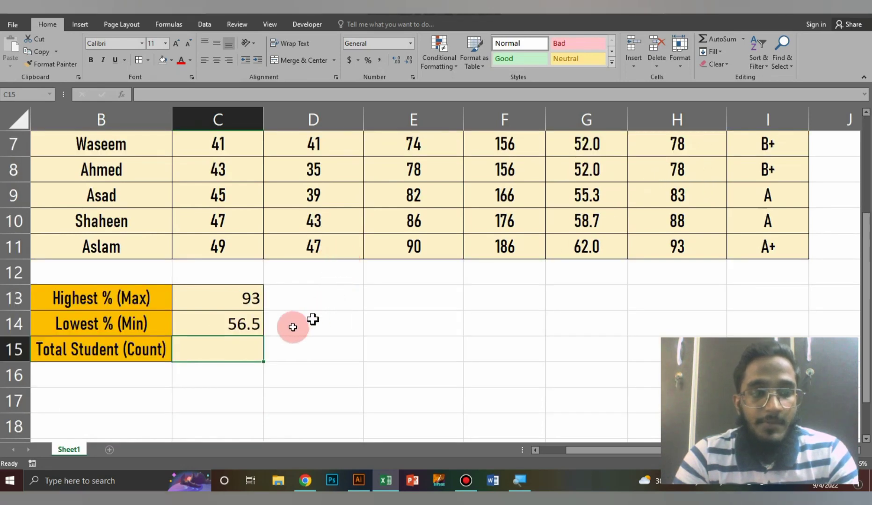
pyautogui.doubleClick(230, 302)
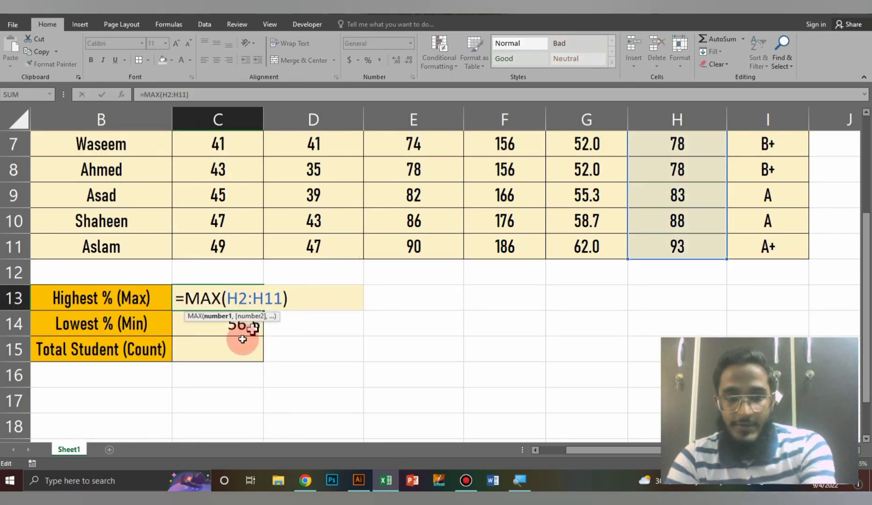
pyautogui.click(242, 322)
pyautogui.doubleClick(242, 321)
pyautogui.click(254, 349)
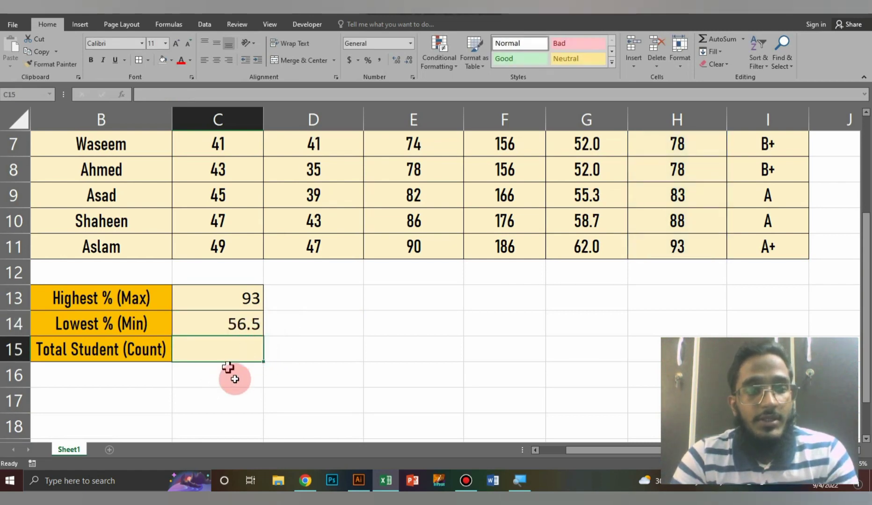
pyautogui.scroll(2, 213, 364)
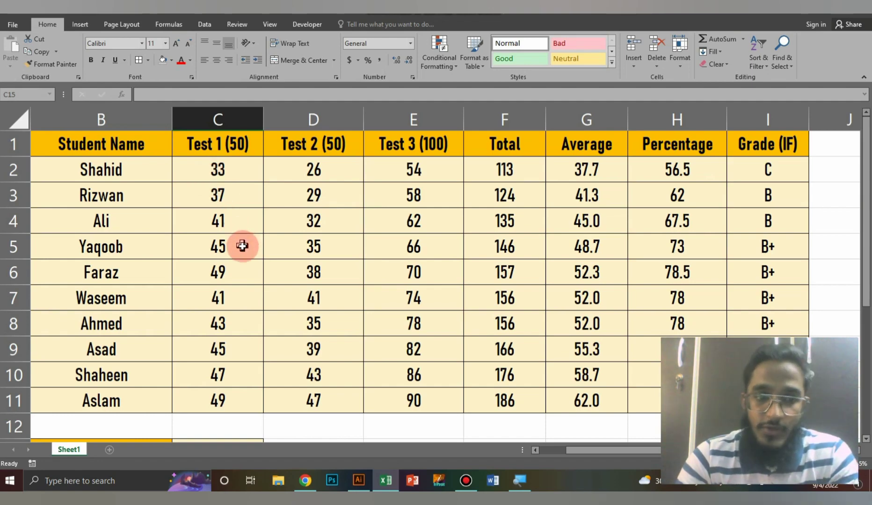
pyautogui.scroll(-2, 241, 245)
pyautogui.scroll(1, 244, 321)
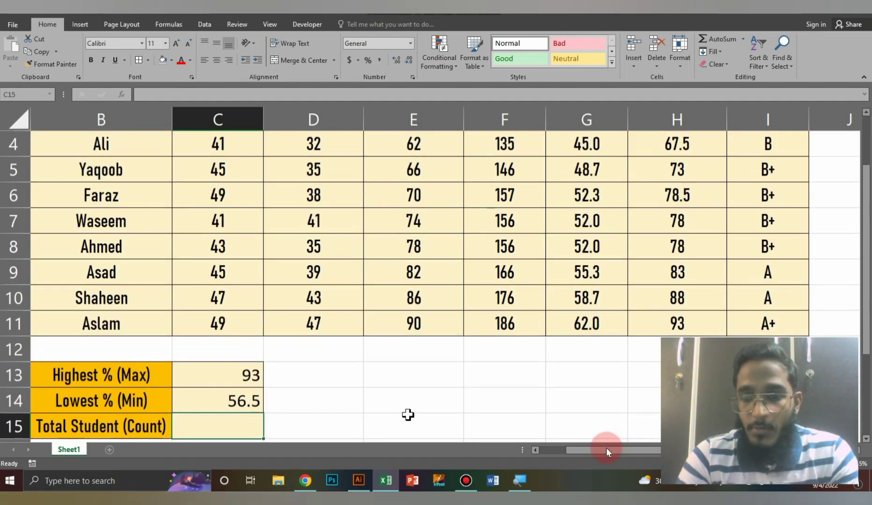
# Enter =COUNT(A2:A11) in Total Student (Count), fixing a misspelled function name, giving 10
pyautogui.moveTo(606, 449); pyautogui.dragTo(564, 449)
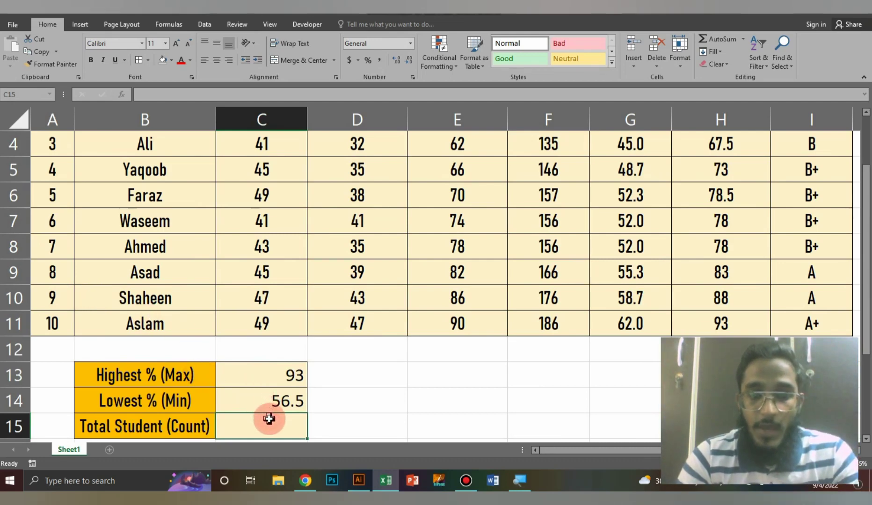
pyautogui.write('=SOUN')
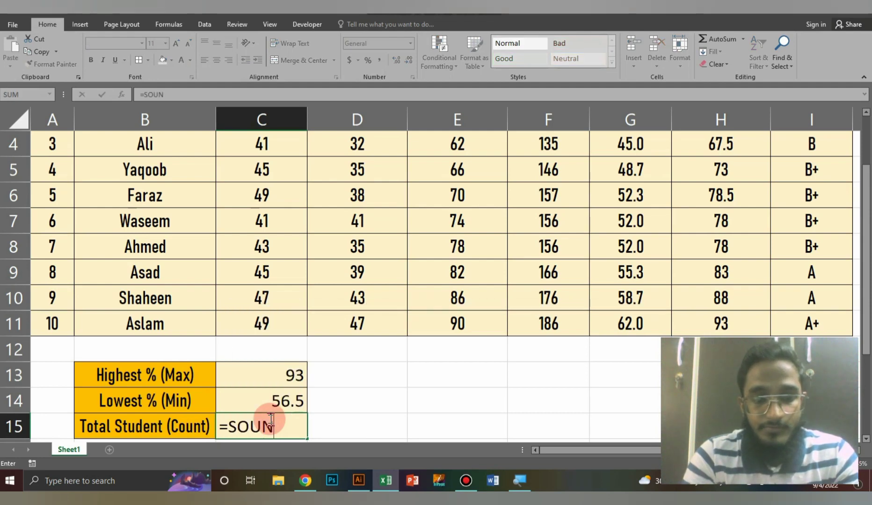
pyautogui.press('BackSpace')
pyautogui.write('C')
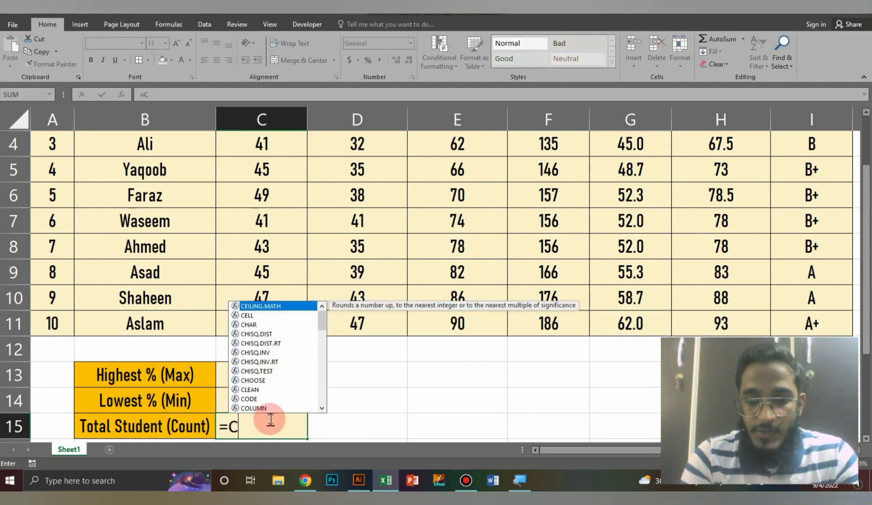
pyautogui.write('OUNT(')
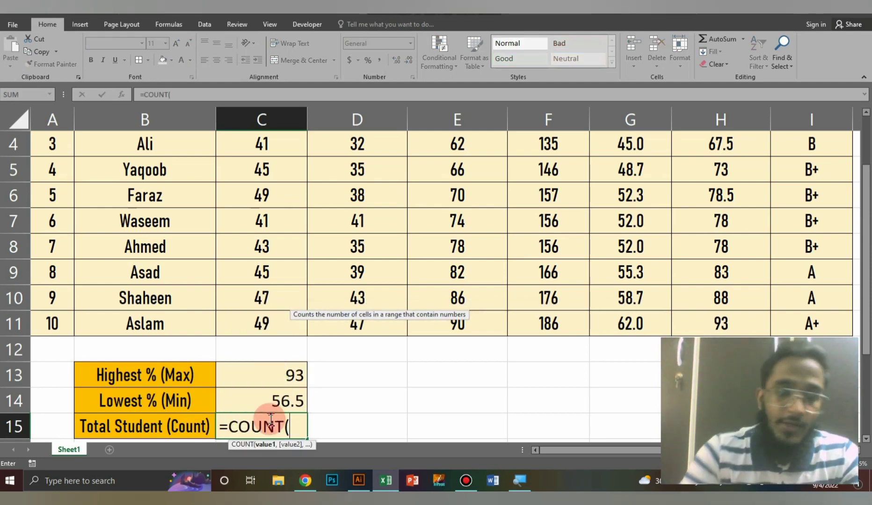
pyautogui.scroll(1, 86, 218)
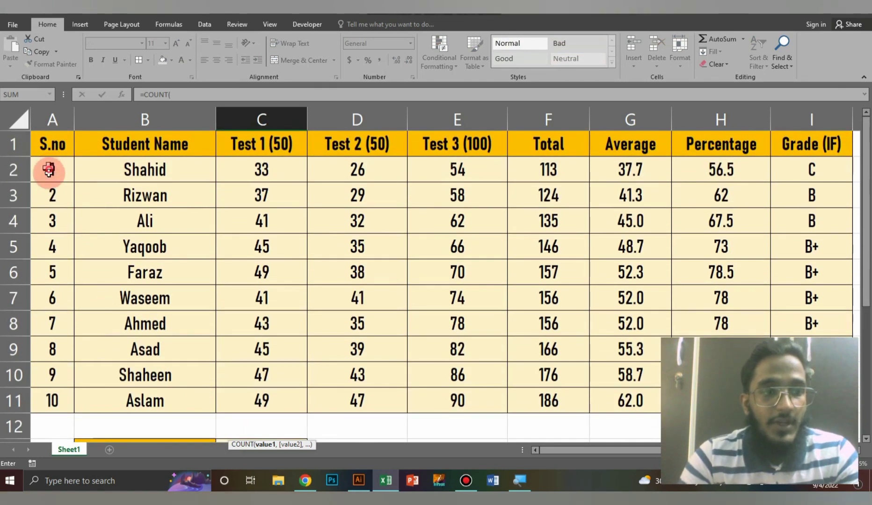
pyautogui.moveTo(49, 170); pyautogui.dragTo(51, 403)
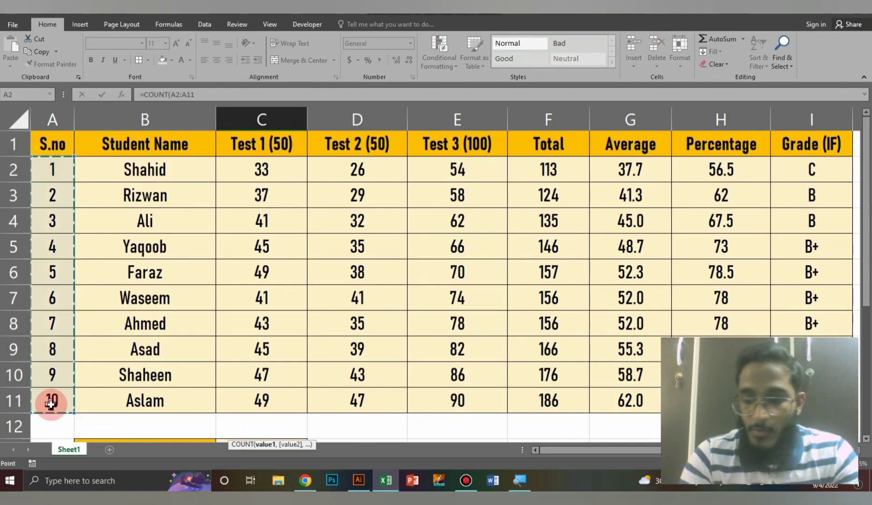
pyautogui.press('Return')
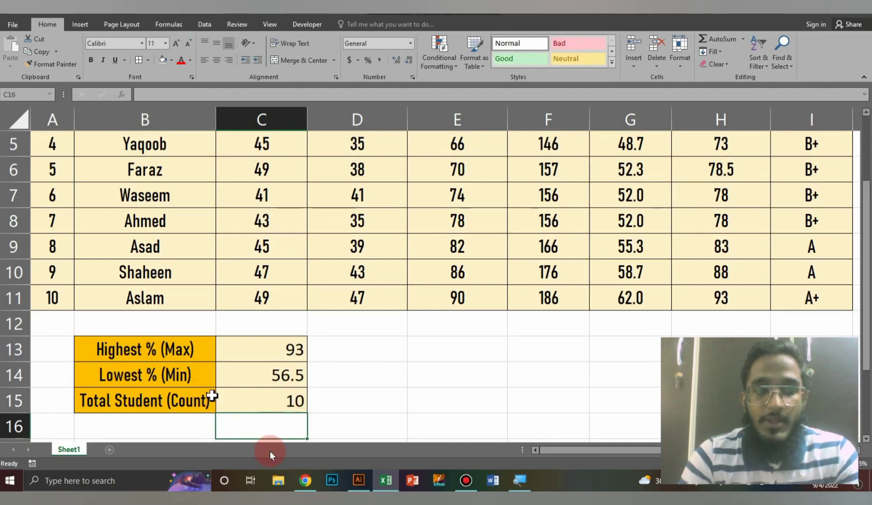
# Change the count formula's range from A2:A11 to the student names B2:B11
pyautogui.click(257, 415)
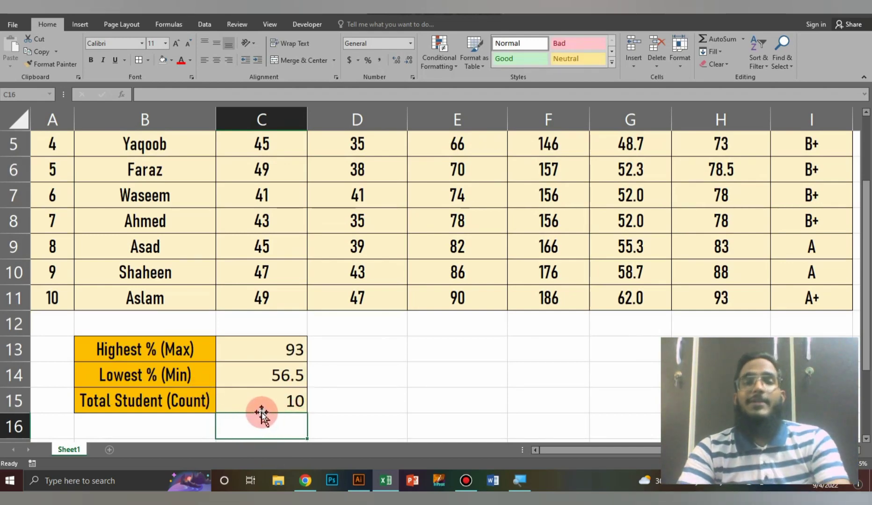
pyautogui.doubleClick(285, 398)
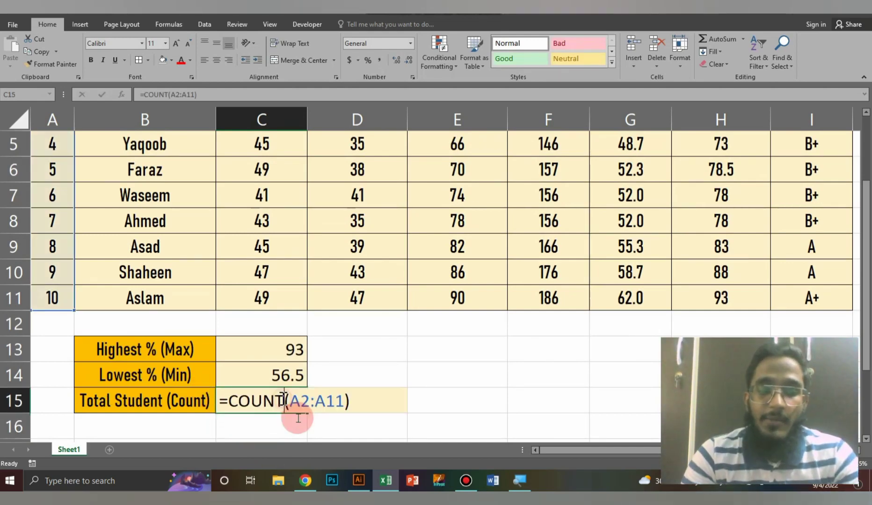
pyautogui.click(341, 402)
pyautogui.moveTo(342, 401); pyautogui.dragTo(287, 402)
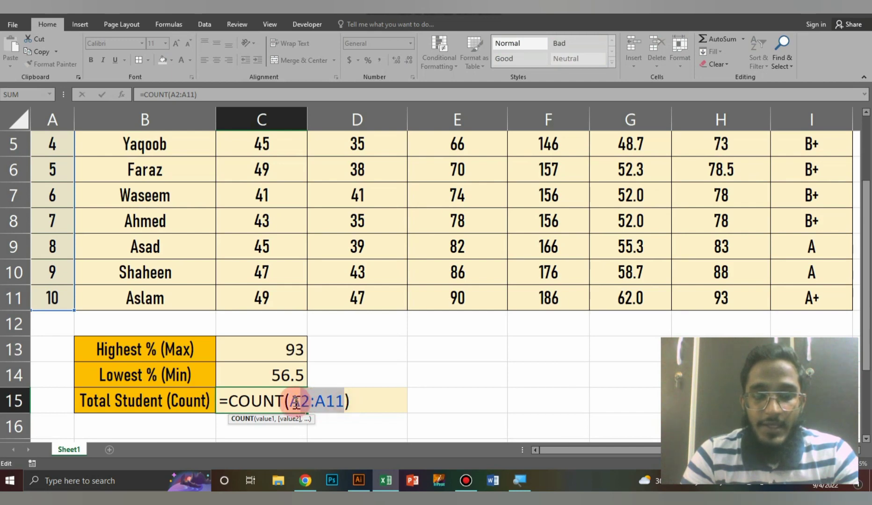
pyautogui.scroll(2, 167, 193)
pyautogui.moveTo(161, 169); pyautogui.dragTo(162, 400)
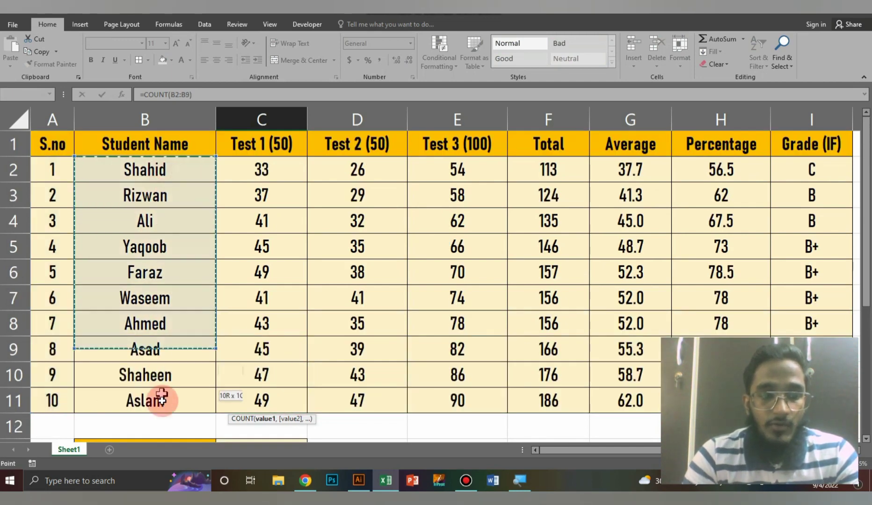
pyautogui.press('Return')
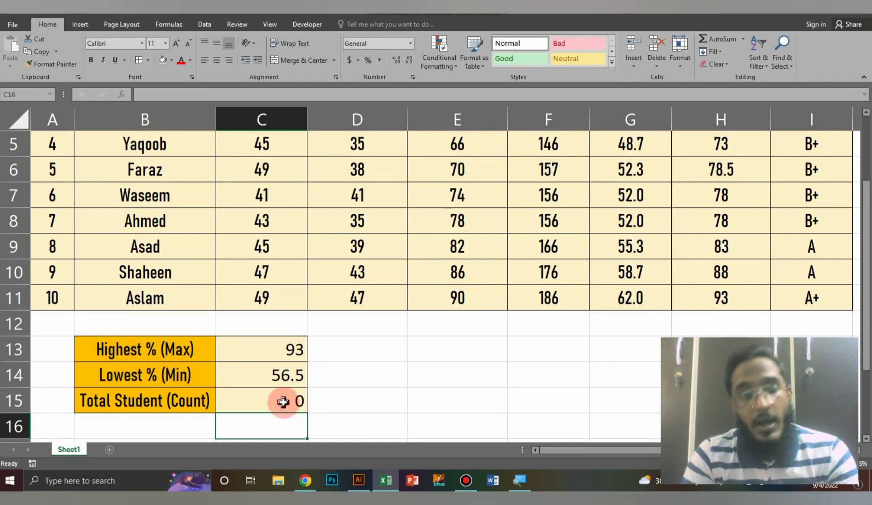
# Switch the function to COUNTA, making =COUNTA(B2:B11), still showing 10
pyautogui.doubleClick(283, 402)
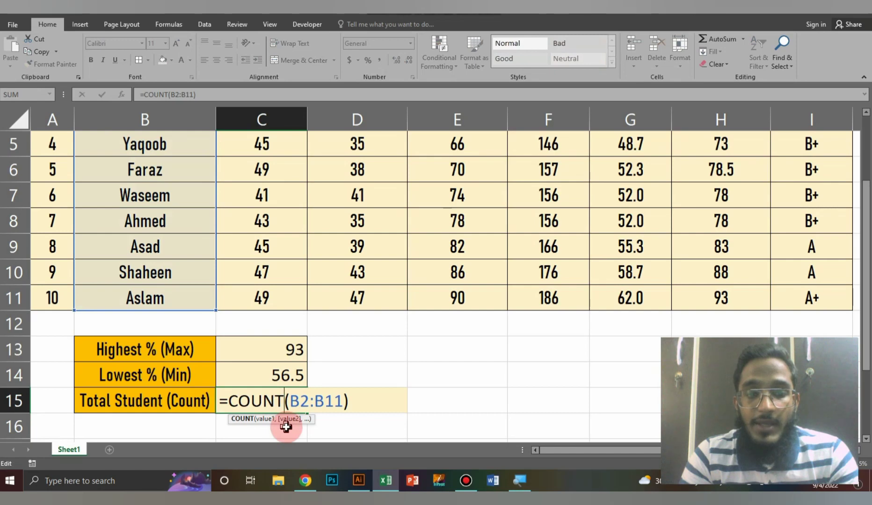
pyautogui.write('A')
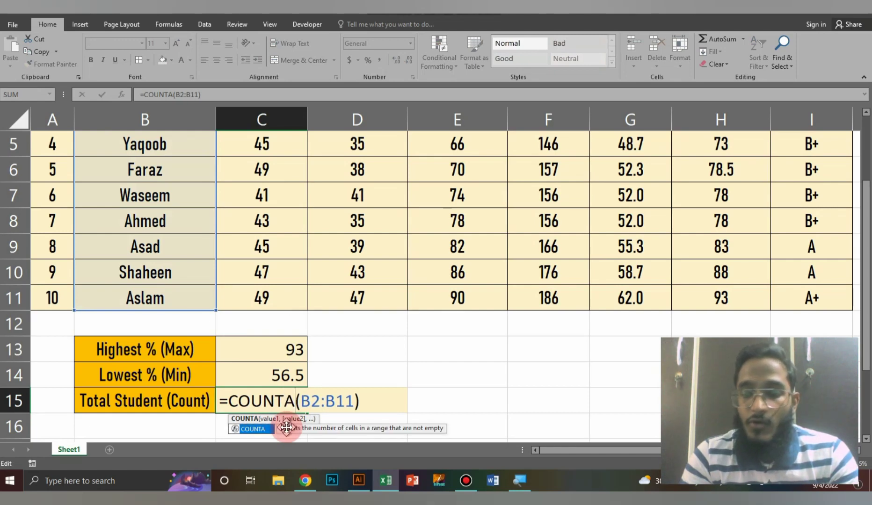
pyautogui.press('Return')
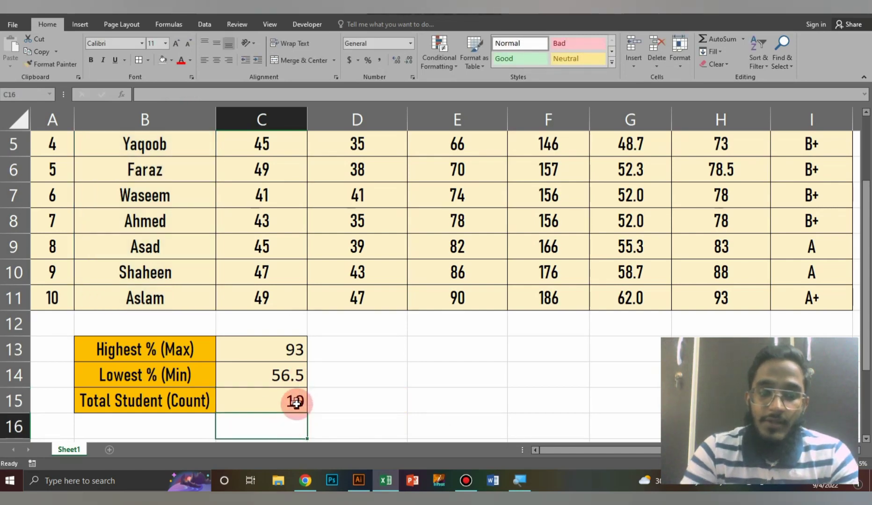
pyautogui.click(296, 403)
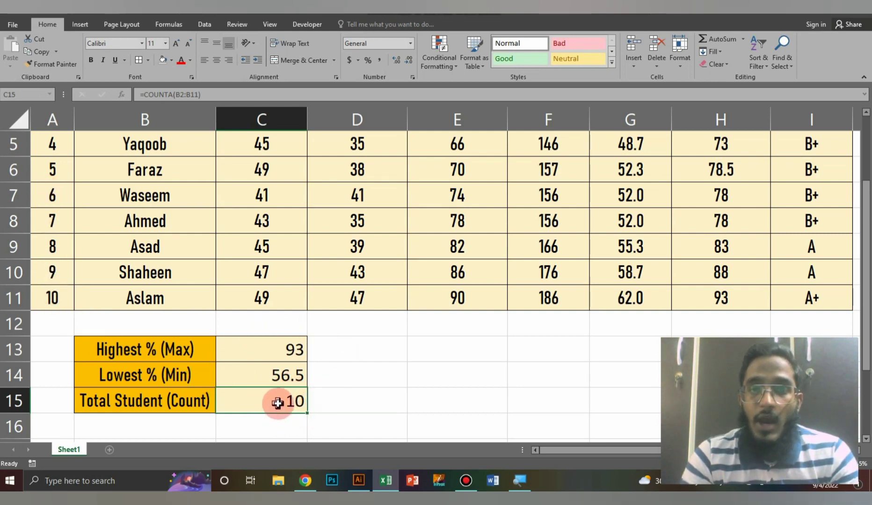
pyautogui.scroll(2, 376, 386)
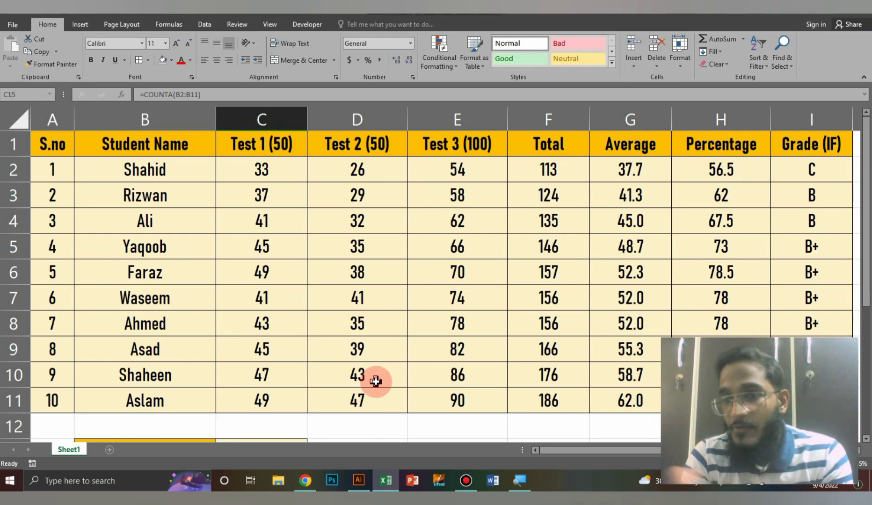
pyautogui.click(457, 327)
pyautogui.press('alt')
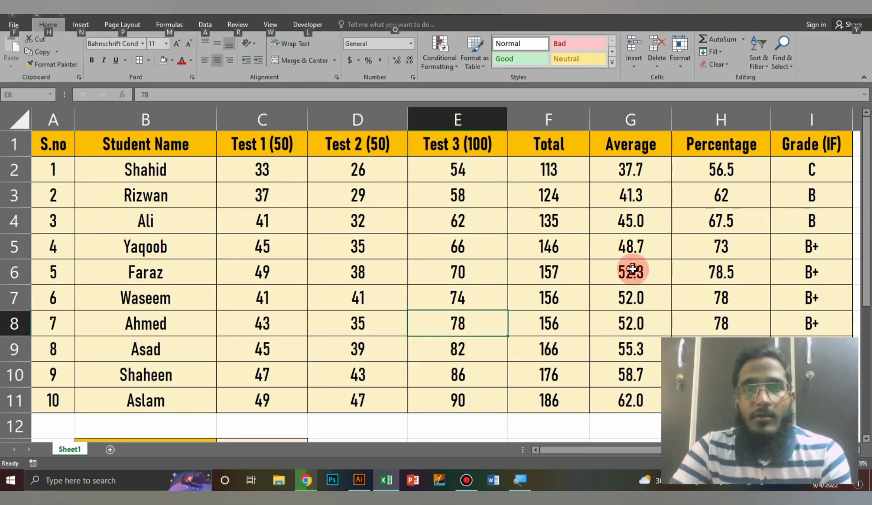